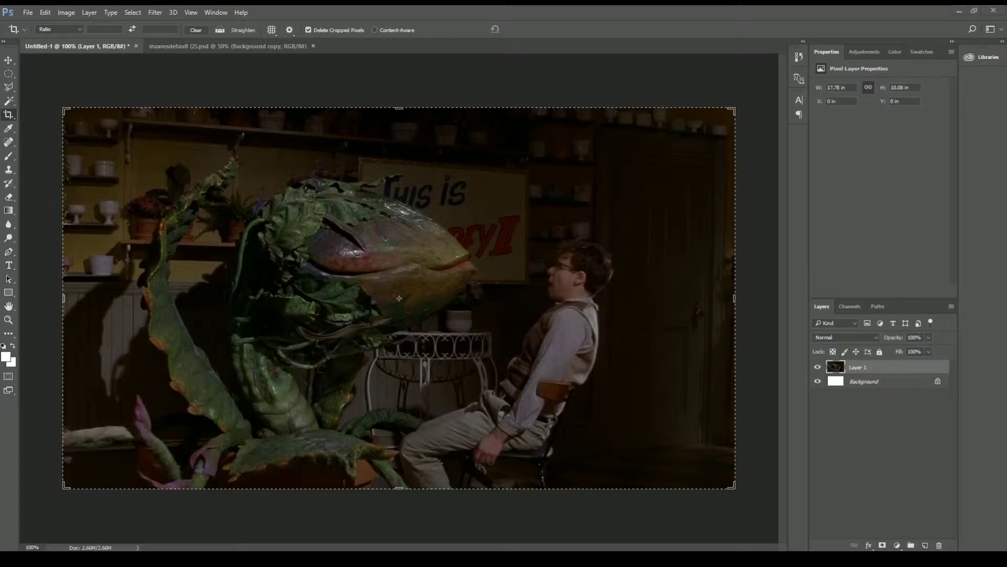
# Copy the Godzilla image into the shop scene and flip it horizontally to face the man.
pyautogui.click(226, 47)
pyautogui.moveTo(860, 367); pyautogui.dragTo(275, 165)
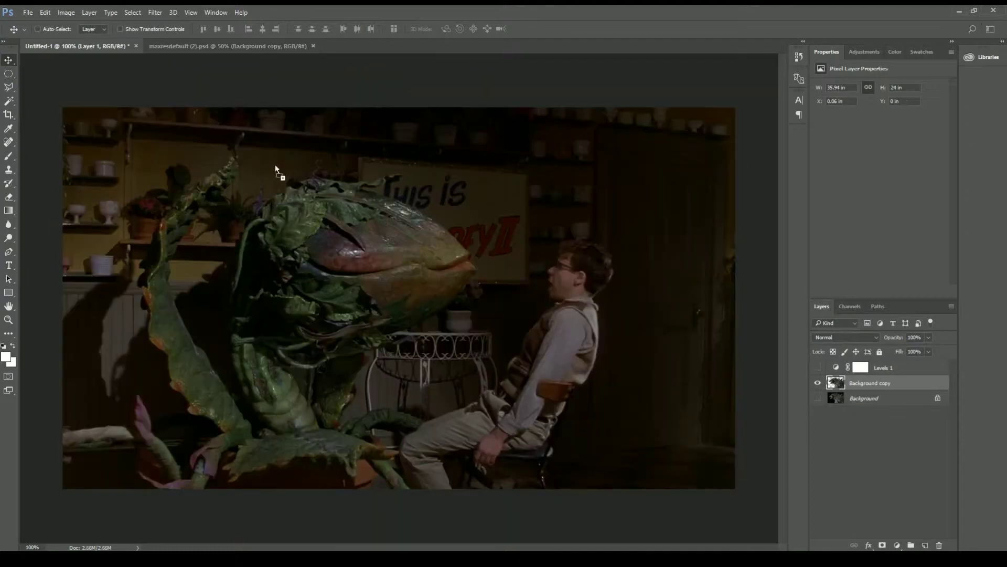
pyautogui.rightClick(164, 195)
pyautogui.click(203, 296)
pyautogui.rightClick(264, 261)
pyautogui.click(315, 414)
# Shrink Godzilla to about a third, tilt it ~5°, place it over the plant's head, fade to 38%.
pyautogui.moveTo(63, 107); pyautogui.dragTo(267, 173)
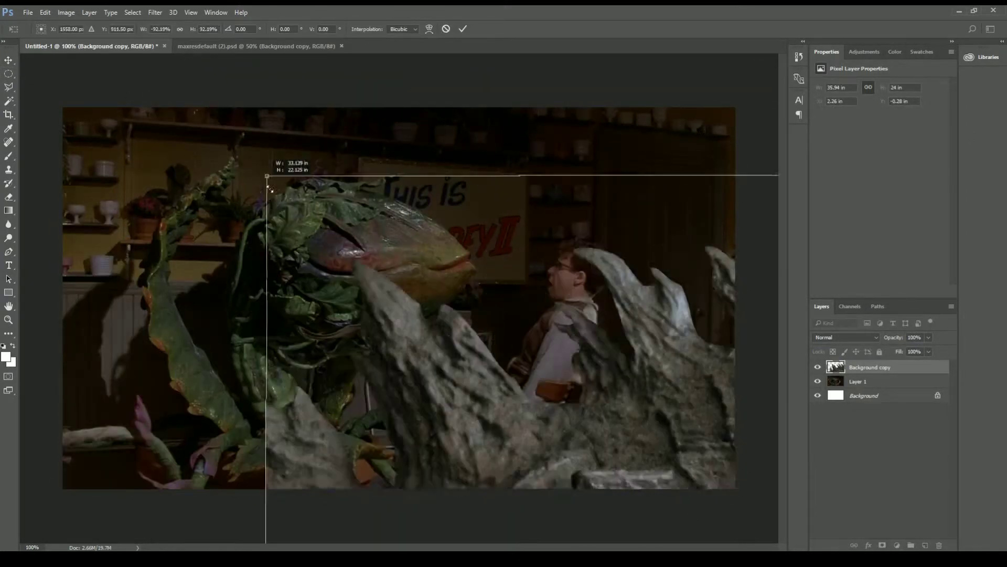
pyautogui.moveTo(329, 272); pyautogui.dragTo(203, 232)
pyautogui.moveTo(139, 134)
pyautogui.mouseDown()
pyautogui.moveTo(483, 360)
pyautogui.moveTo(140, 128)
pyautogui.moveTo(294, 234)
pyautogui.mouseUp()
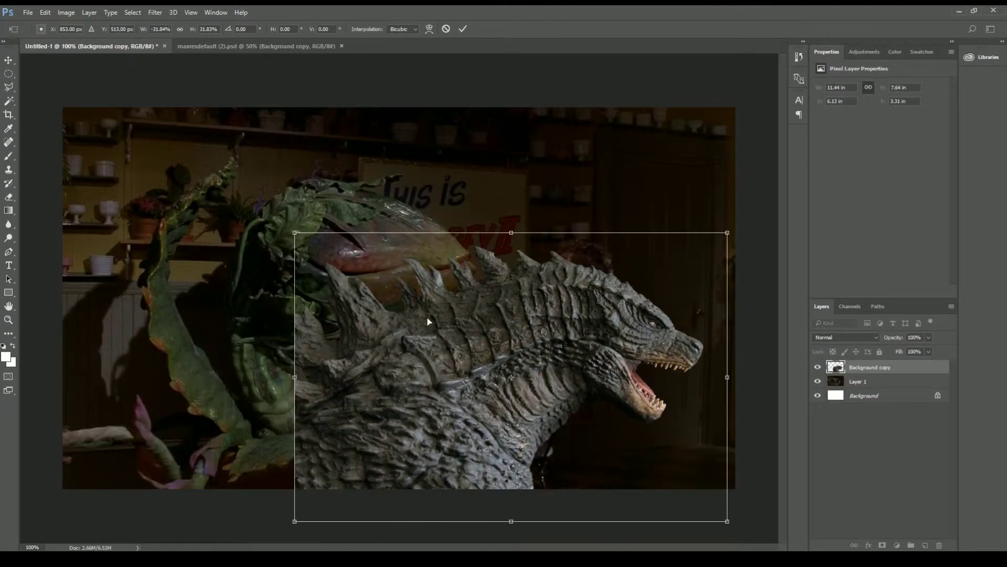
pyautogui.moveTo(428, 324); pyautogui.dragTo(286, 244)
pyautogui.moveTo(585, 442); pyautogui.dragTo(534, 423)
pyautogui.moveTo(371, 302); pyautogui.dragTo(402, 310)
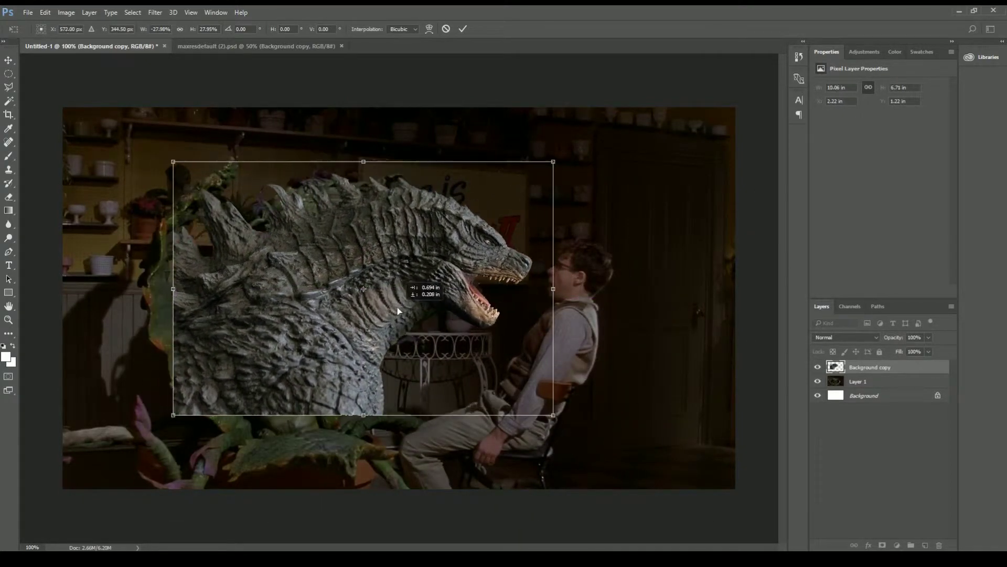
pyautogui.moveTo(583, 247); pyautogui.dragTo(584, 224)
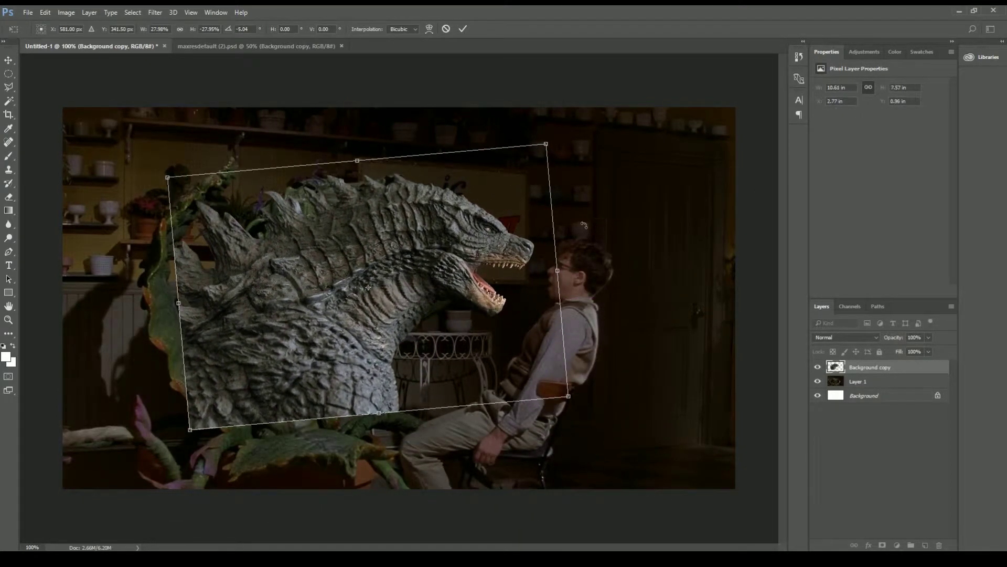
pyautogui.click(8, 60)
pyautogui.press('Return')
pyautogui.moveTo(899, 349); pyautogui.dragTo(892, 344)
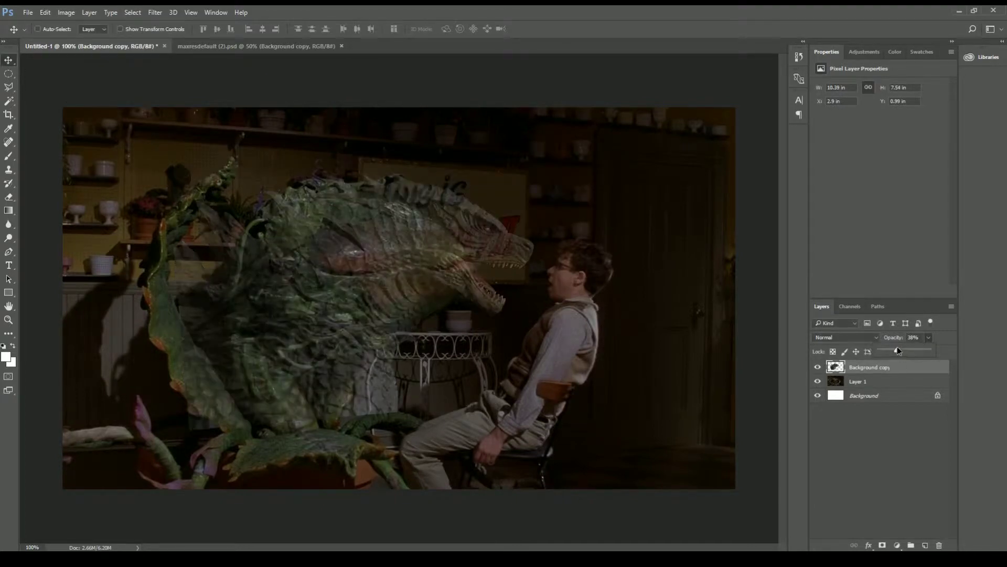
# Zoom in and outline the plant's head with the Polygonal Lasso.
pyautogui.click(9, 320)
pyautogui.click(315, 234)
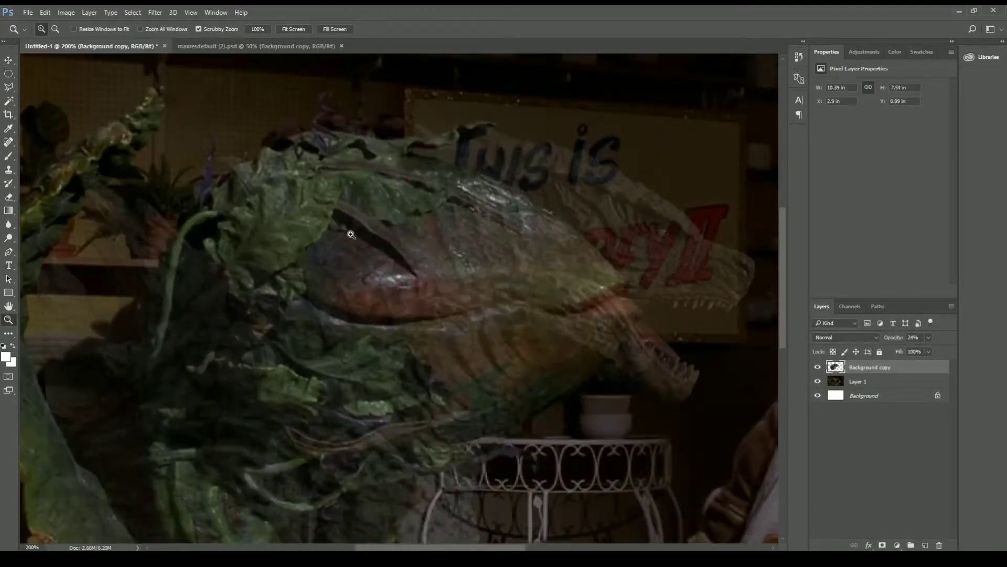
pyautogui.click(9, 87)
pyautogui.click(64, 92)
pyautogui.click(122, 236)
pyautogui.click(254, 287)
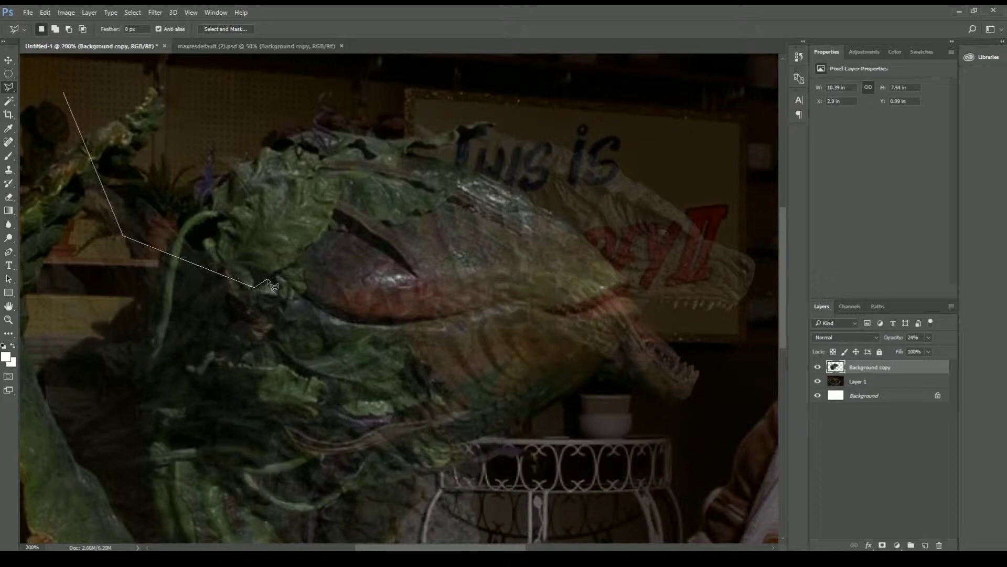
pyautogui.doubleClick(303, 269)
# Redraw the outline around the plant's head along Godzilla's top edge.
pyautogui.rightClick(268, 150)
pyautogui.click(285, 153)
pyautogui.click(103, 88)
pyautogui.click(172, 187)
pyautogui.click(265, 258)
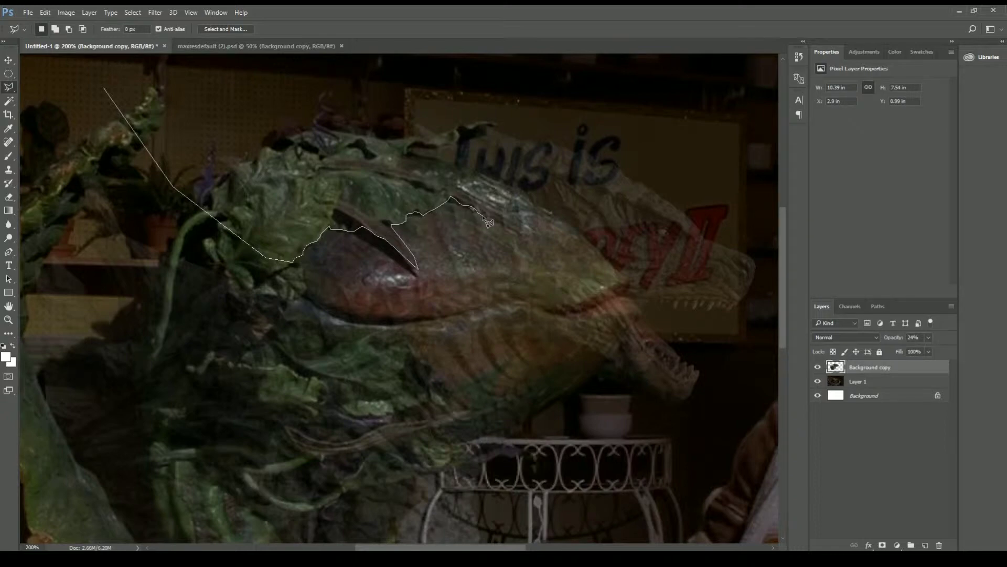
pyautogui.click(528, 195)
pyautogui.click(510, 180)
pyautogui.click(432, 153)
pyautogui.click(199, 85)
pyautogui.click(105, 87)
# Copy the selection to a new layer placed below the plant photo, then deselect.
pyautogui.hotkey('ctrl', 'j')
pyautogui.moveTo(871, 367); pyautogui.dragTo(881, 395)
pyautogui.click(871, 367)
pyautogui.rightClick(553, 178)
pyautogui.click(572, 180)
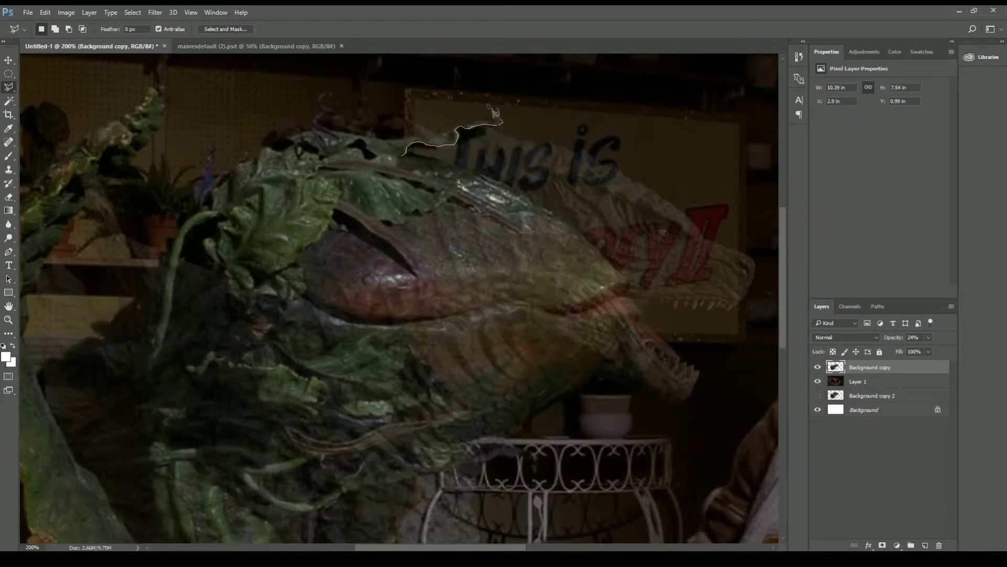
pyautogui.press('Escape')
pyautogui.moveTo(952, 349); pyautogui.dragTo(956, 348)
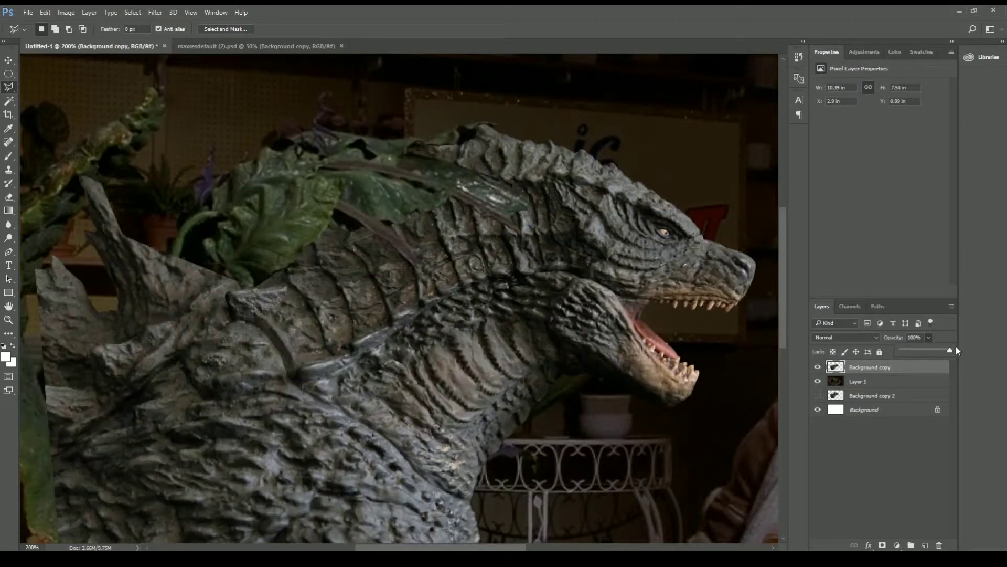
pyautogui.click(871, 395)
pyautogui.click(818, 395)
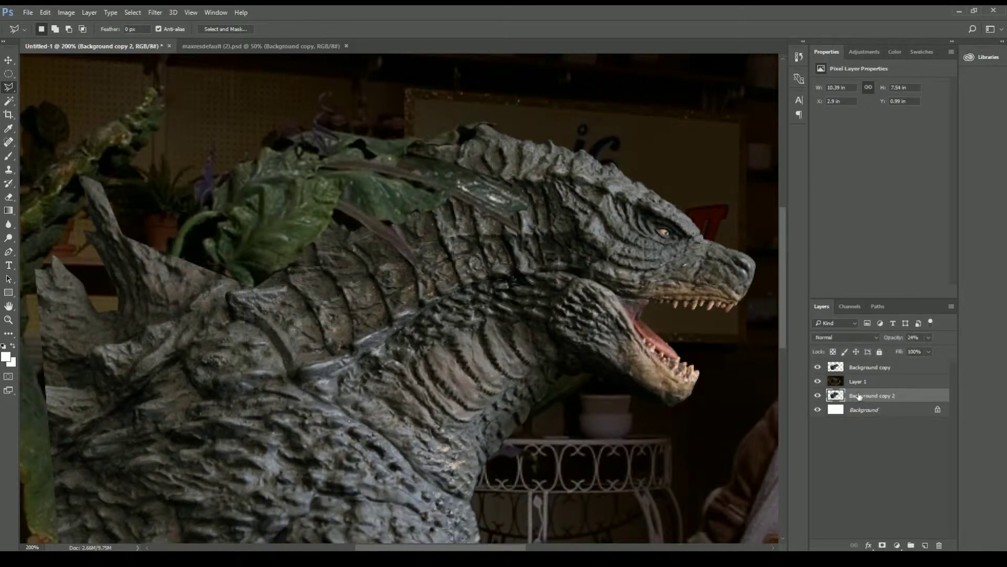
pyautogui.moveTo(863, 395)
pyautogui.mouseDown()
pyautogui.moveTo(863, 369)
pyautogui.moveTo(951, 350)
pyautogui.mouseUp()
pyautogui.click(928, 337)
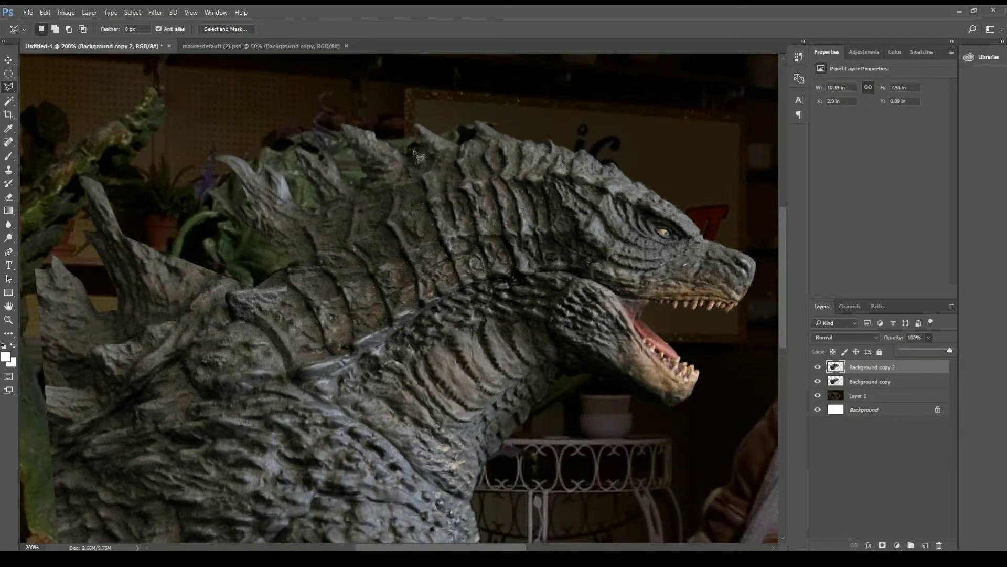
pyautogui.click(408, 152)
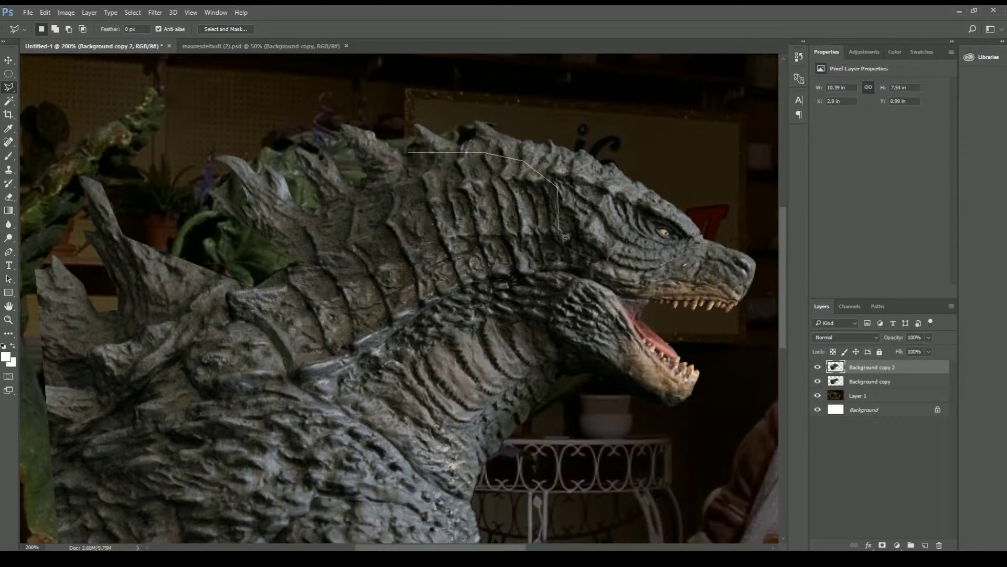
pyautogui.click(546, 175)
pyautogui.click(414, 287)
pyautogui.click(282, 136)
pyautogui.click(408, 152)
pyautogui.rightClick(418, 179)
pyautogui.click(455, 262)
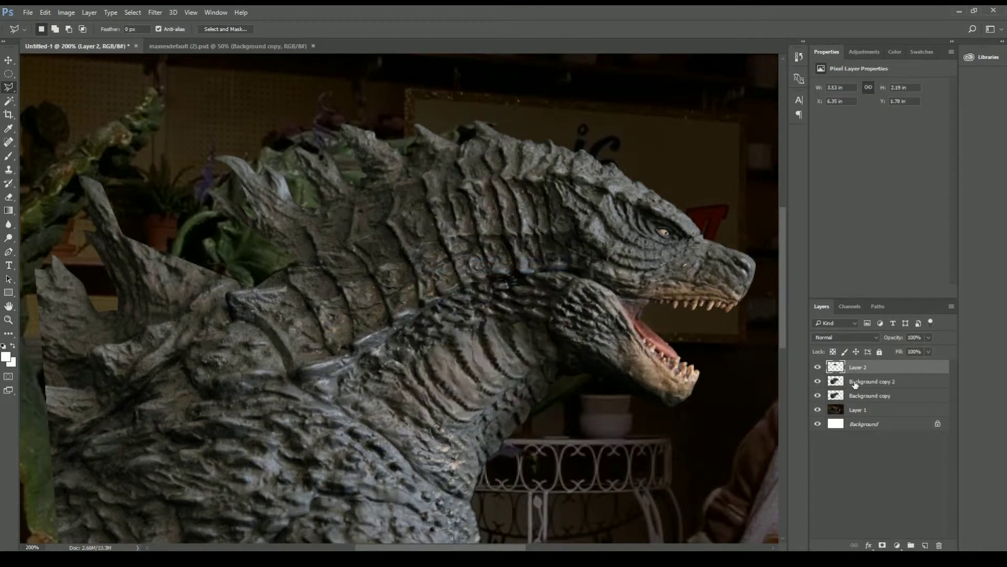
pyautogui.moveTo(866, 381); pyautogui.dragTo(865, 414)
pyautogui.click(881, 369)
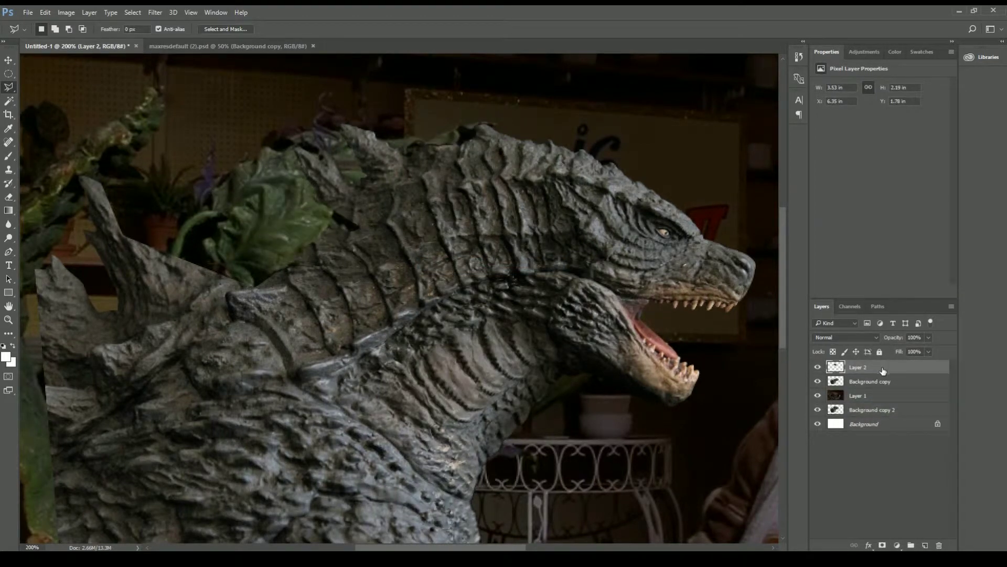
pyautogui.press('Delete')
pyautogui.click(928, 338)
pyautogui.click(902, 349)
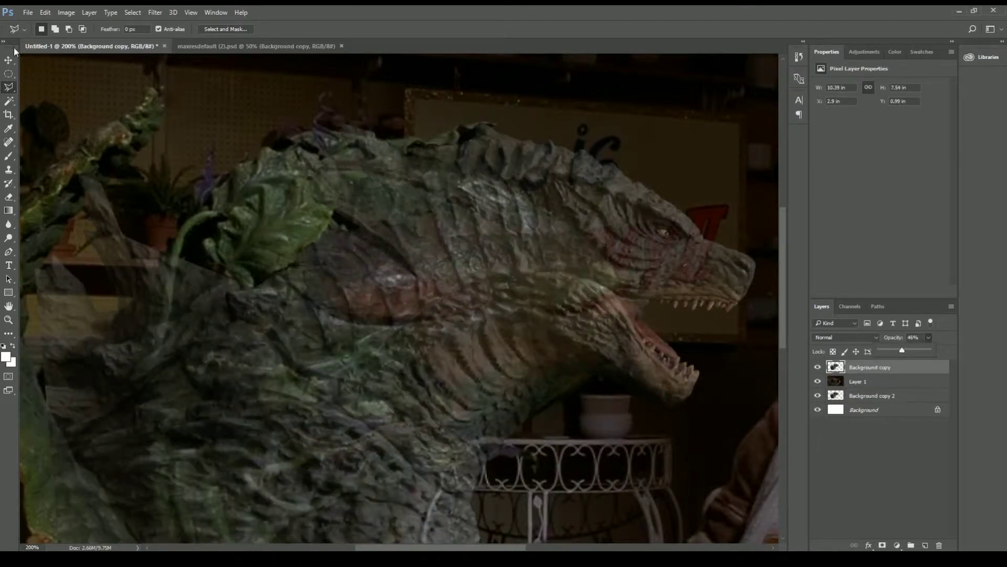
pyautogui.moveTo(902, 349)
pyautogui.mouseDown()
pyautogui.moveTo(889, 351)
pyautogui.moveTo(923, 350)
pyautogui.mouseUp()
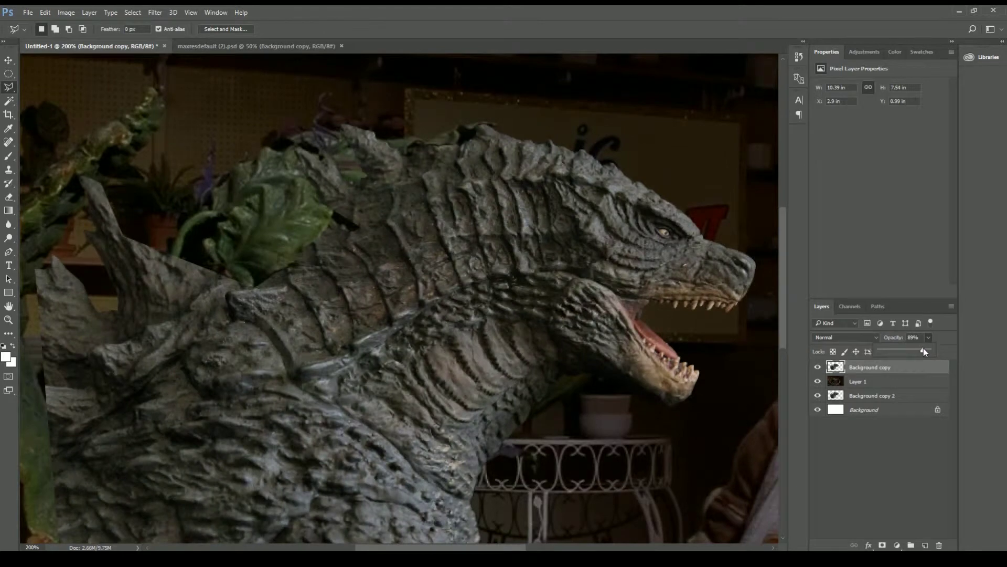
# Outline the plant's leaves on Layer 1 and copy them to a new layer.
pyautogui.click(900, 382)
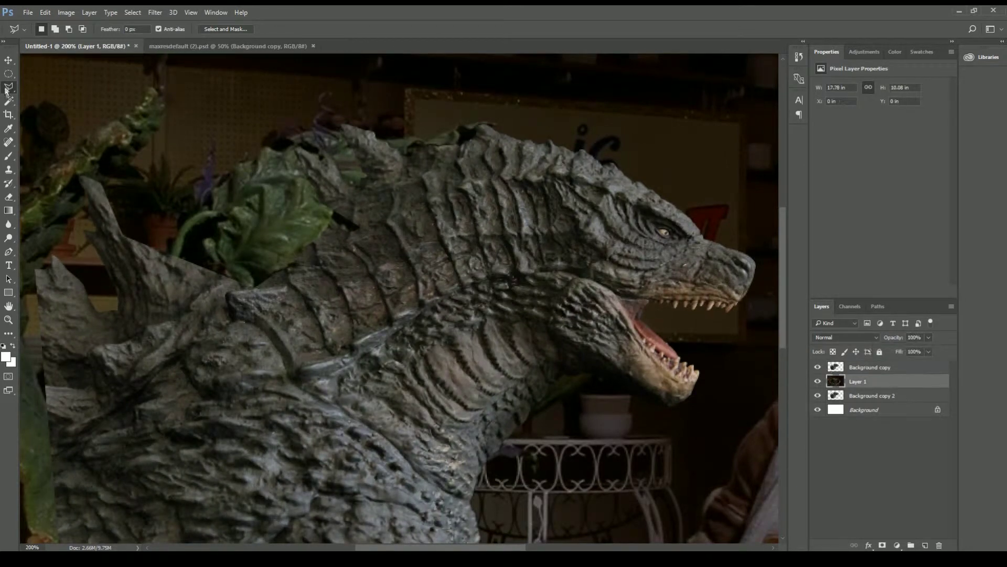
pyautogui.click(167, 166)
pyautogui.click(188, 237)
pyautogui.moveTo(253, 288); pyautogui.dragTo(280, 273)
pyautogui.doubleClick(180, 113)
pyautogui.hotkey('ctrl', 'j')
# Free Transform the copied leaf layer, commit it, and hide the Godzilla layer.
pyautogui.click(8, 73)
pyautogui.hotkey('ctrl', 't')
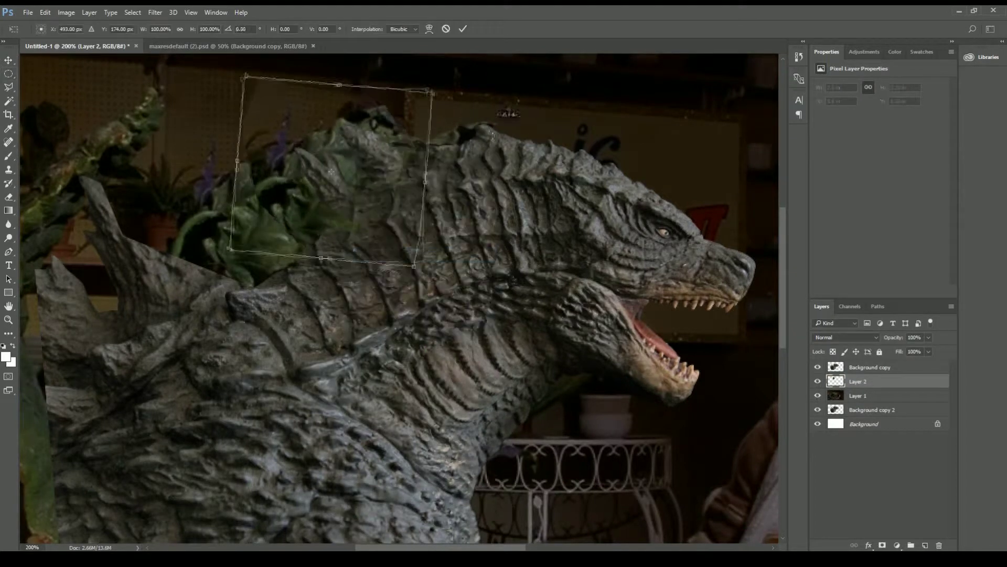
pyautogui.press('Return')
pyautogui.click(817, 367)
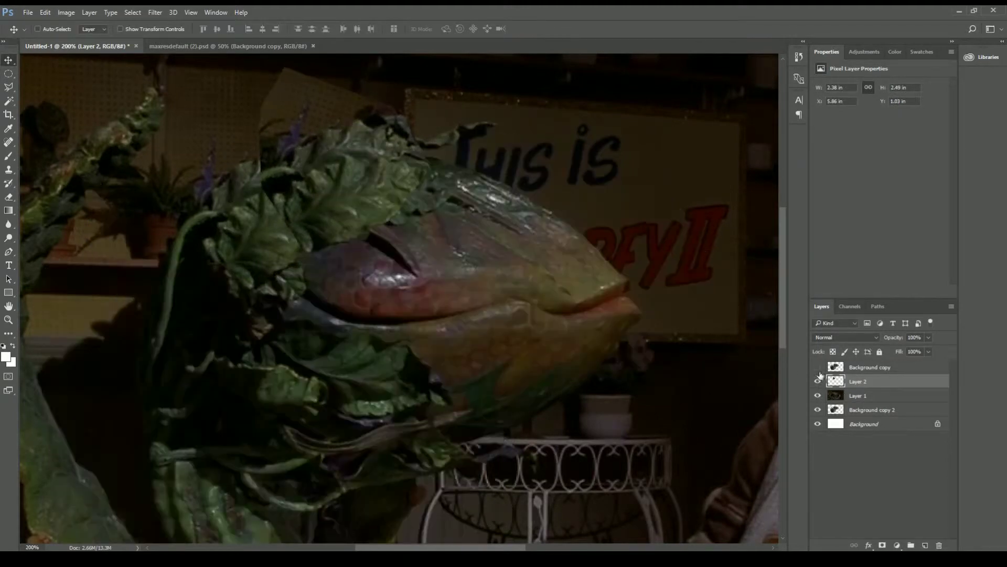
pyautogui.click(6, 196)
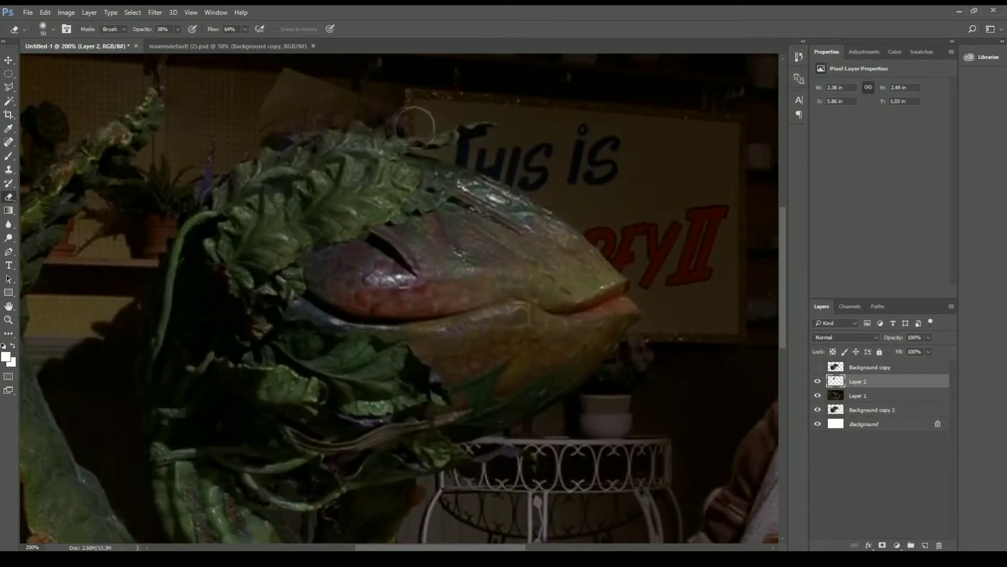
# Lasso and delete the unwanted top part of the leaf layer.
pyautogui.press('l')
pyautogui.click(355, 140)
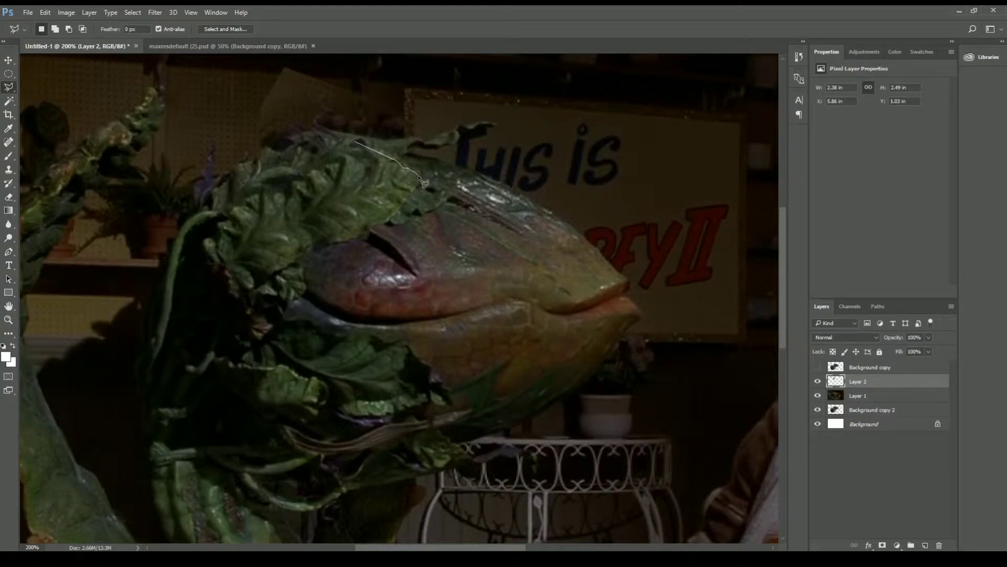
pyautogui.click(462, 179)
pyautogui.click(439, 86)
pyautogui.doubleClick(214, 101)
pyautogui.press('Delete')
pyautogui.hotkey('ctrl', 'd')
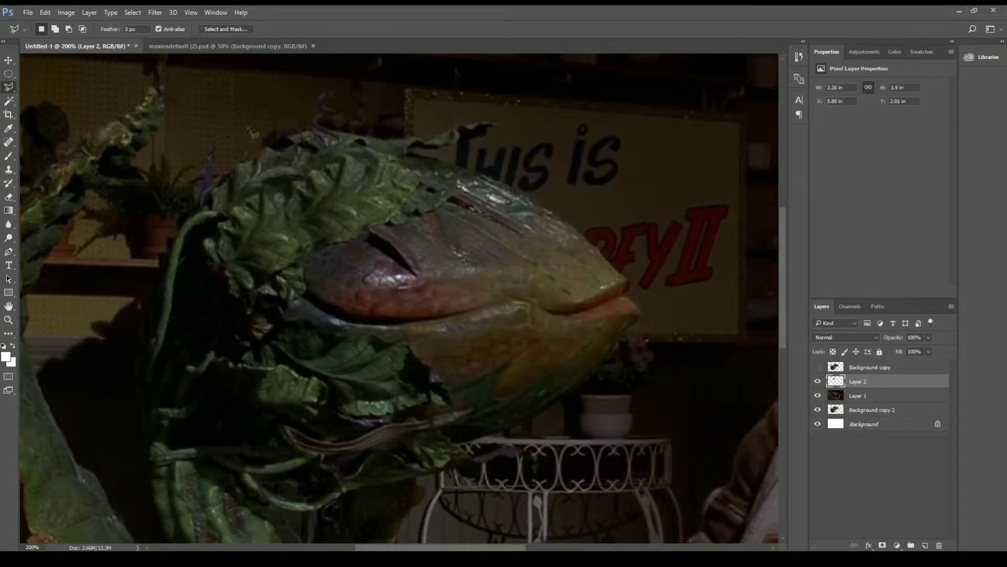
pyautogui.press('e')
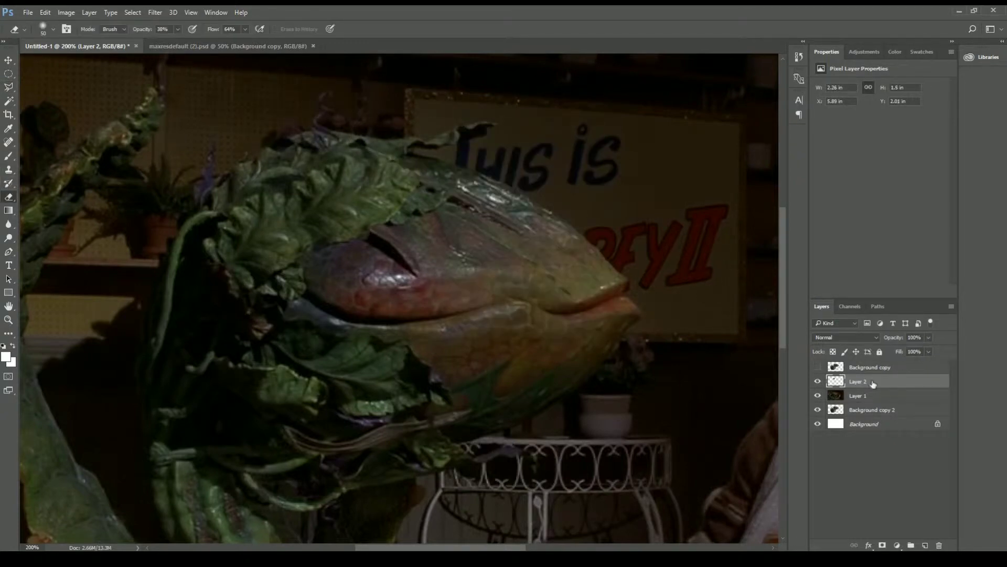
# Show Godzilla again and stack the leaf layer above it.
pyautogui.click(818, 366)
pyautogui.moveTo(861, 381); pyautogui.dragTo(865, 367)
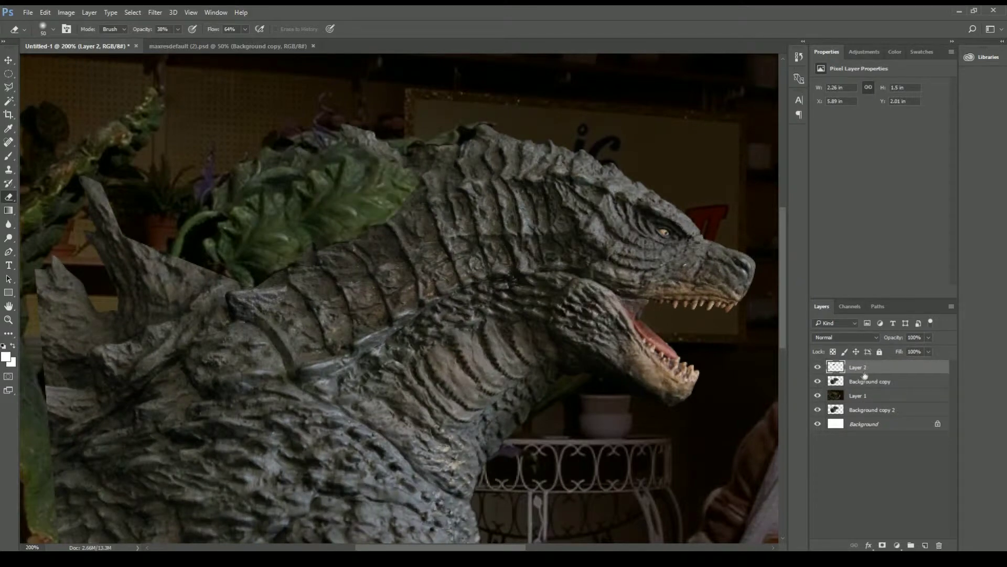
pyautogui.keyDown('ctrl'); pyautogui.click(838, 382); pyautogui.keyUp('ctrl')
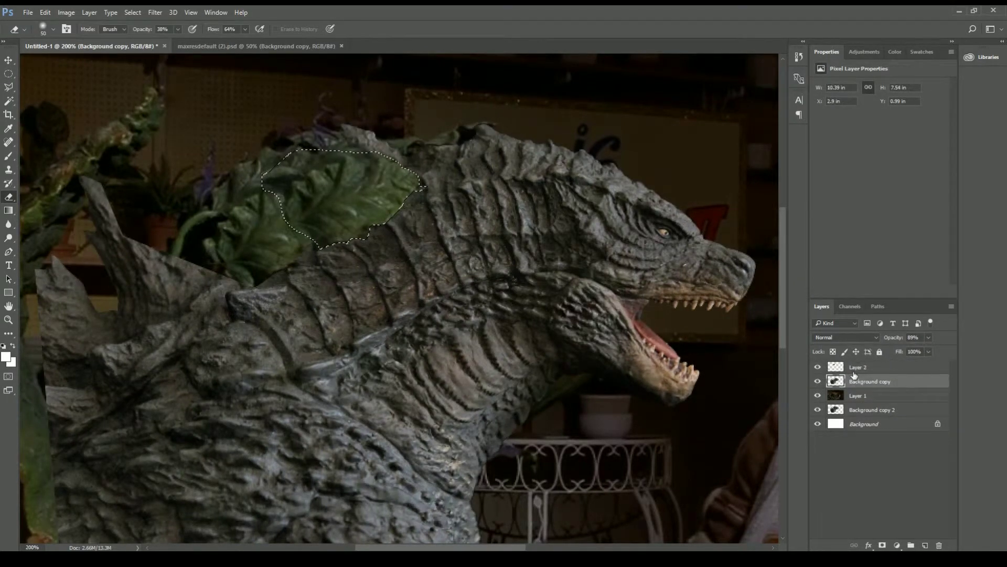
# Clear the Godzilla area under the leaf and undo an accidental layer change.
pyautogui.press('l')
pyautogui.press('Delete')
pyautogui.hotkey('ctrl', 'd')
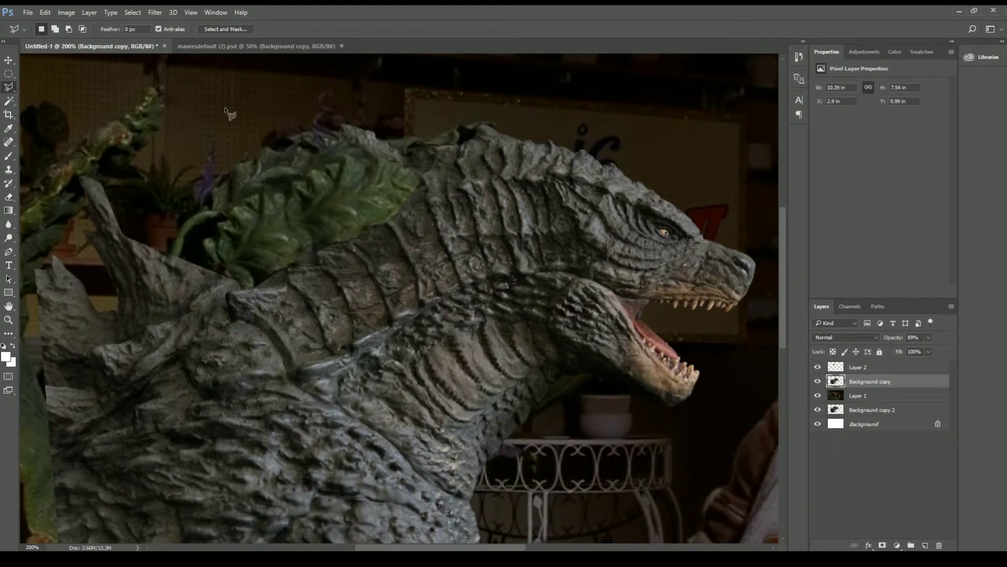
pyautogui.click(889, 393)
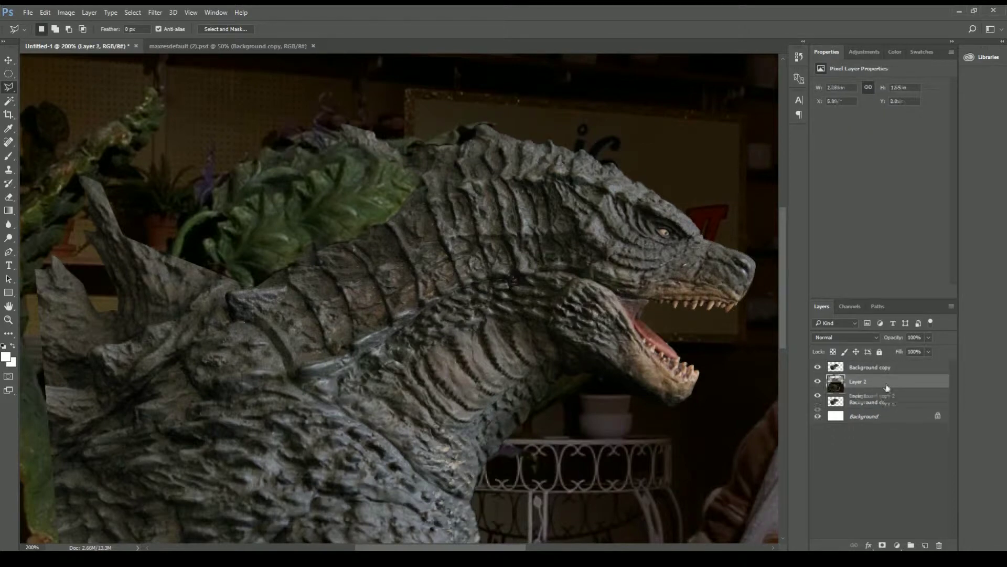
pyautogui.hotkey('ctrl', 'z')
pyautogui.press('e')
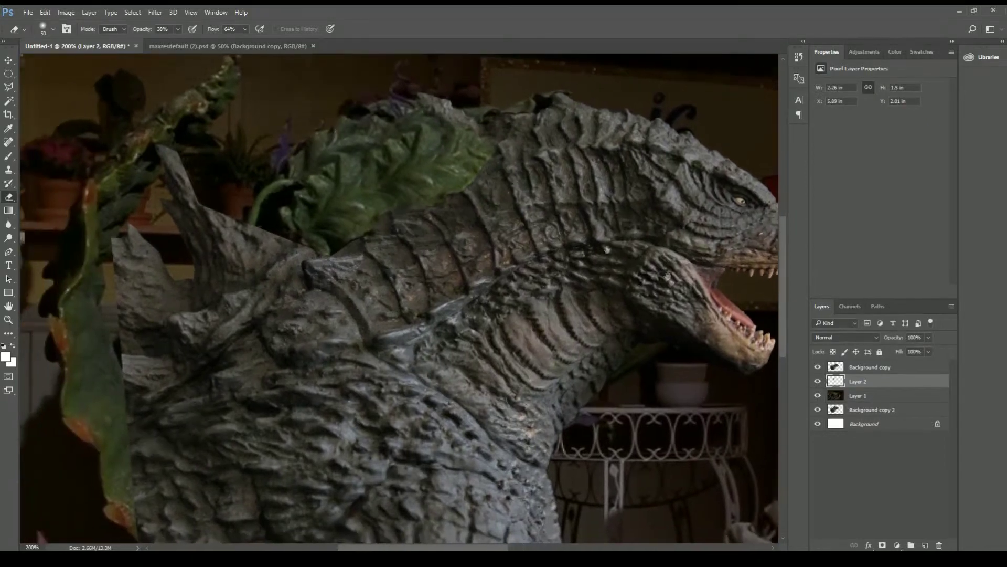
# Lower the Godzilla layer's opacity to see the plant beneath.
pyautogui.click(881, 367)
pyautogui.click(928, 337)
pyautogui.moveTo(931, 350)
pyautogui.mouseDown()
pyautogui.moveTo(896, 350)
pyautogui.moveTo(918, 353)
pyautogui.mouseUp()
pyautogui.press('l')
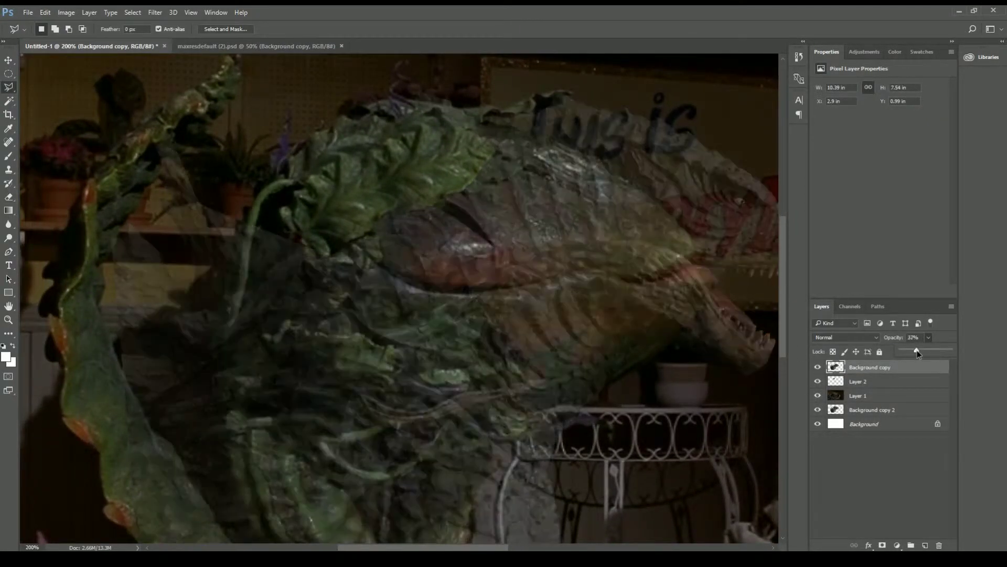
# Trace a rough outline around the plant's foliage, then discard it.
pyautogui.click(375, 243)
pyautogui.click(443, 301)
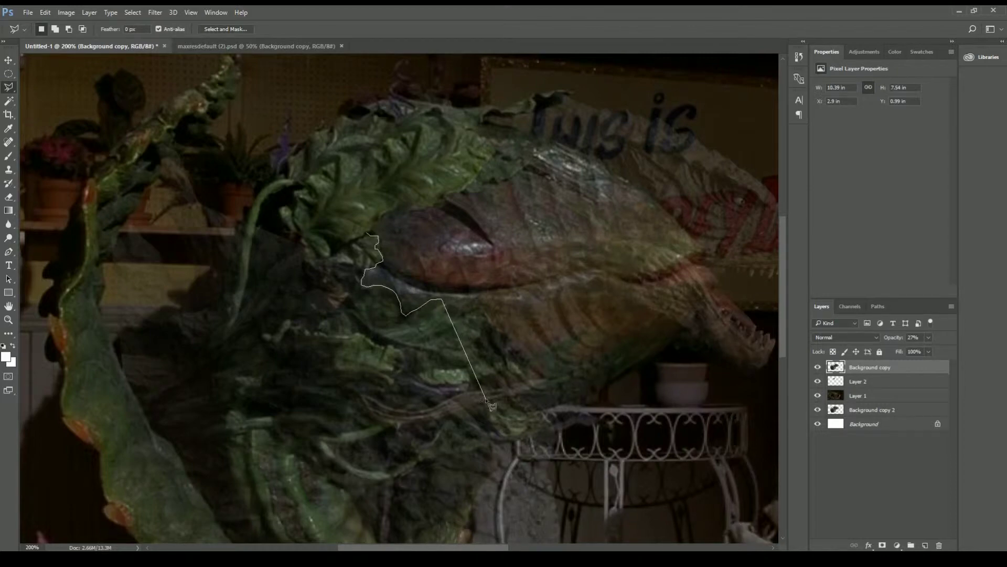
pyautogui.click(482, 399)
pyautogui.click(272, 471)
pyautogui.click(83, 386)
pyautogui.click(78, 156)
pyautogui.click(119, 88)
pyautogui.hotkey('ctrl', 'd')
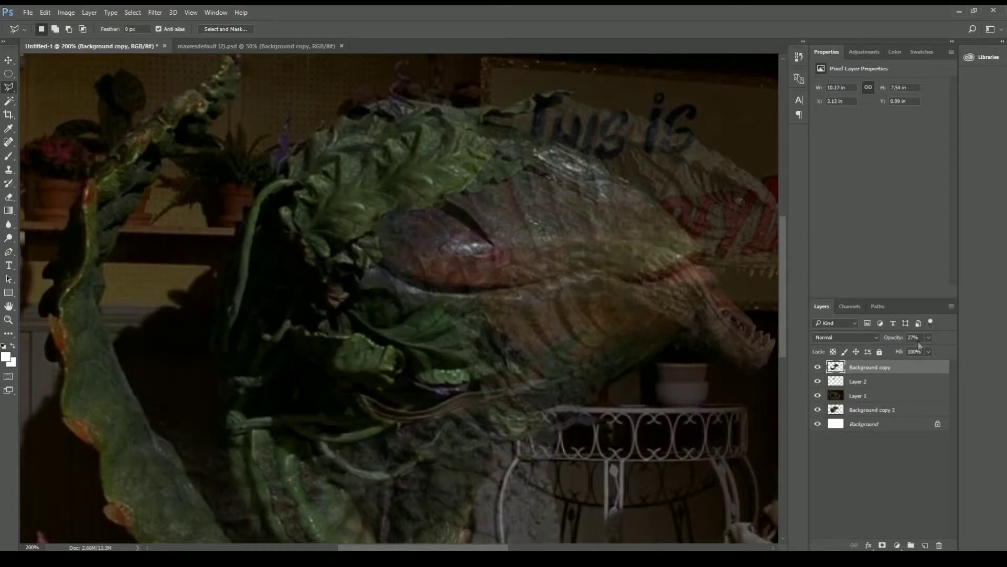
pyautogui.moveTo(910, 351); pyautogui.dragTo(899, 348)
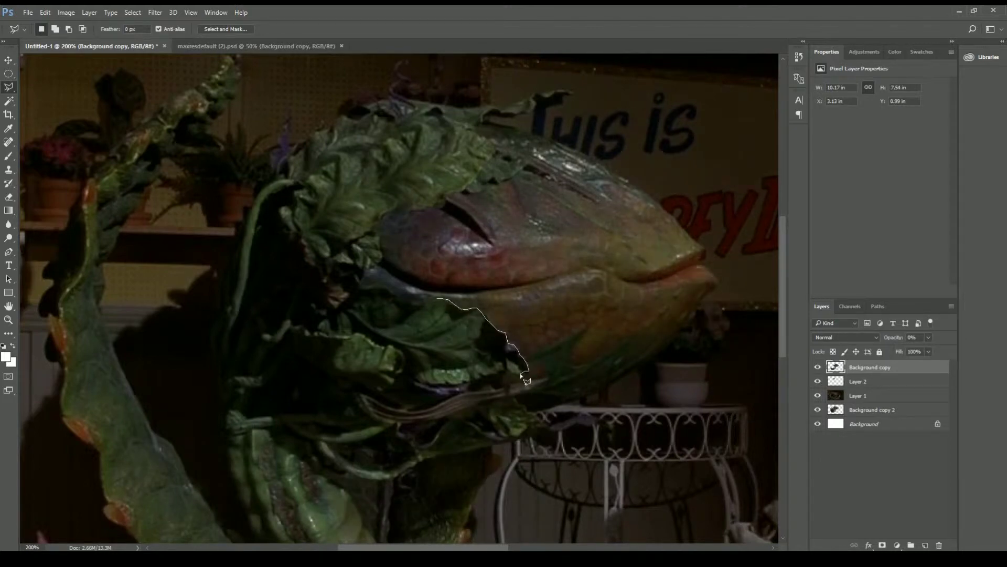
# Outline the lower foliage along the leaf and table edges and delete Godzilla there.
pyautogui.moveTo(510, 389); pyautogui.dragTo(550, 387)
pyautogui.moveTo(544, 417); pyautogui.dragTo(591, 418)
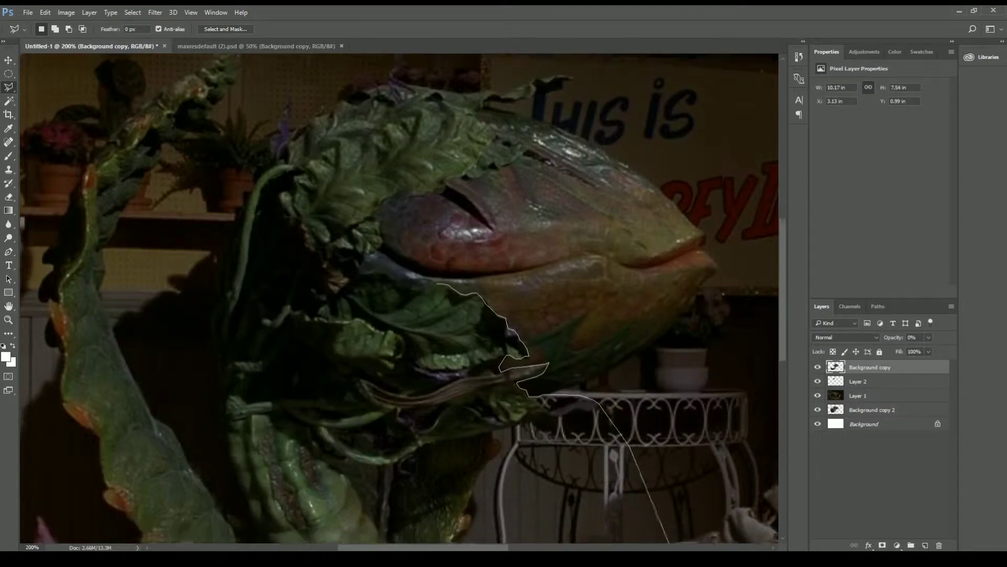
pyautogui.click(677, 489)
pyautogui.click(251, 526)
pyautogui.doubleClick(164, 248)
pyautogui.press('Delete')
pyautogui.hotkey('ctrl', 'd')
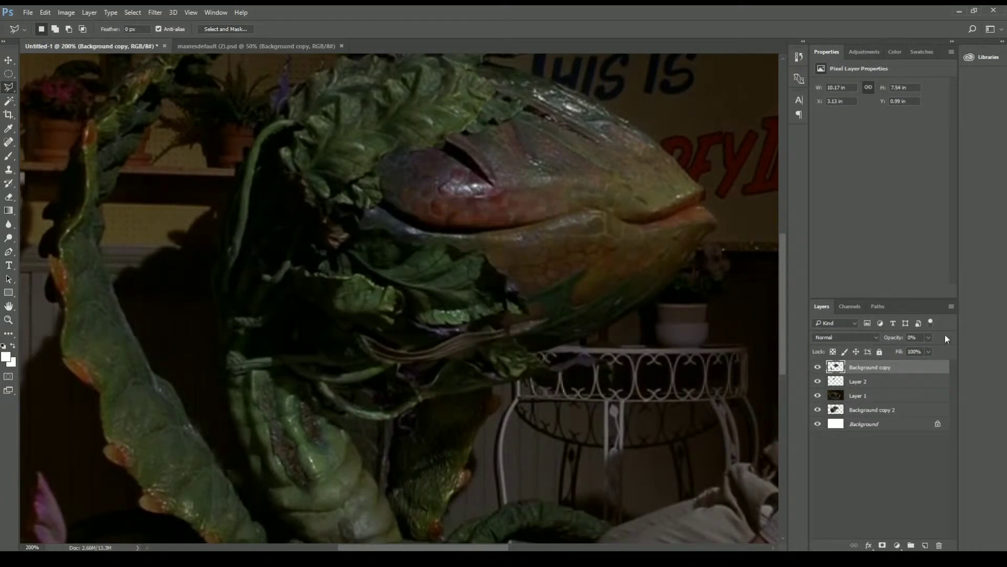
# Restore the Godzilla layer to 100% opacity.
pyautogui.moveTo(928, 337); pyautogui.dragTo(963, 351)
pyautogui.press('Return')
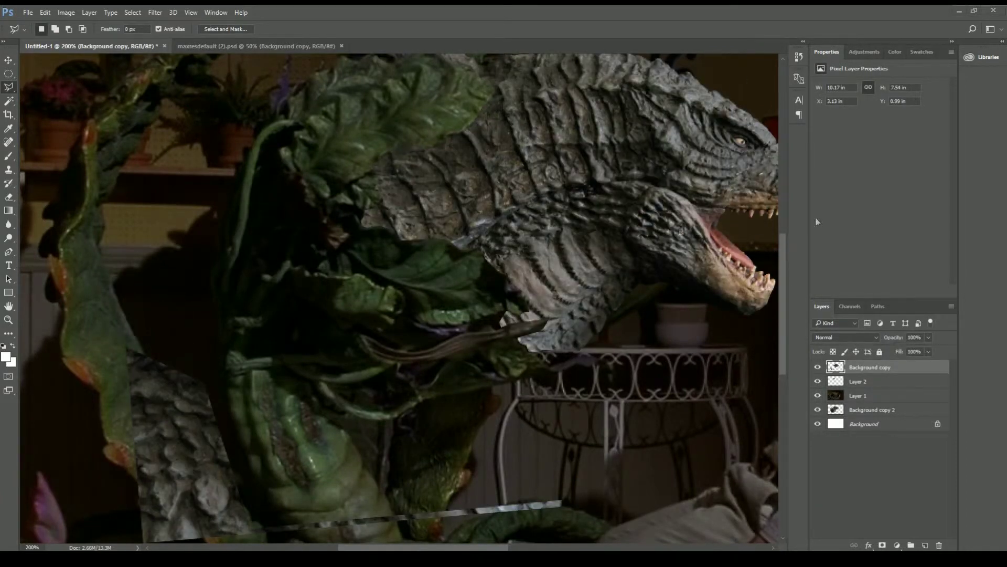
pyautogui.hscroll(2, 367, 263)
pyautogui.scroll(2, 368, 262)
pyautogui.keyDown('alt'); pyautogui.scroll(-1, 162, 326); pyautogui.keyUp('alt')
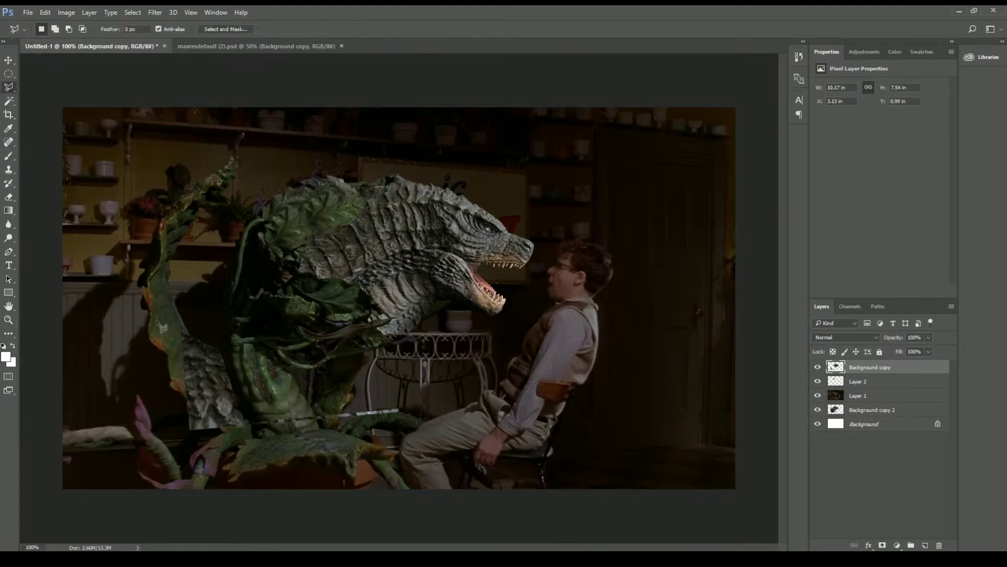
# Lasso and delete the stray grey rock patch.
pyautogui.click(162, 327)
pyautogui.click(365, 401)
pyautogui.click(449, 464)
pyautogui.click(162, 326)
pyautogui.press('Delete')
pyautogui.rightClick(298, 234)
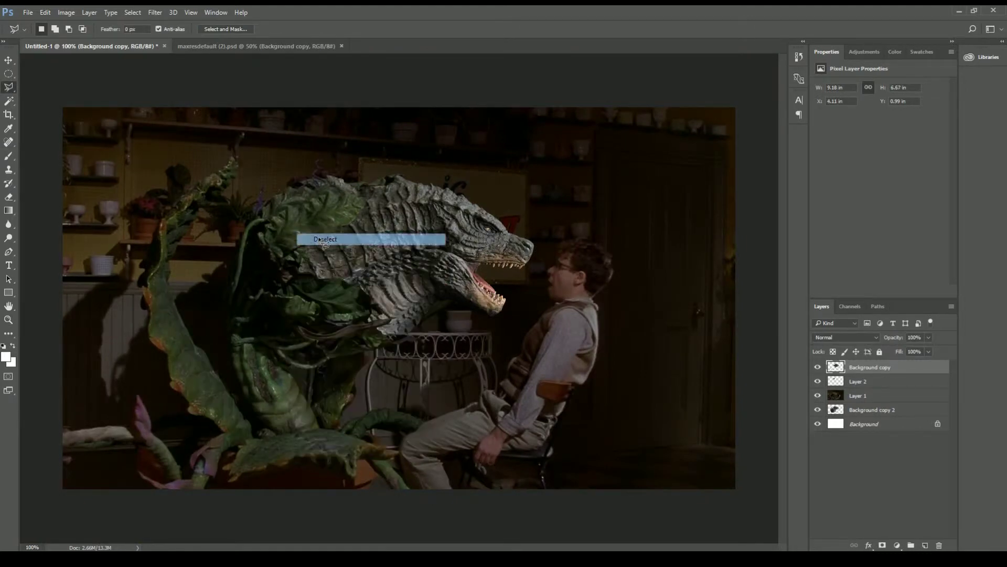
pyautogui.press('Escape')
# Zoom in on the head and add a new layer with a black brush for shading.
pyautogui.press('z')
pyautogui.click(393, 194)
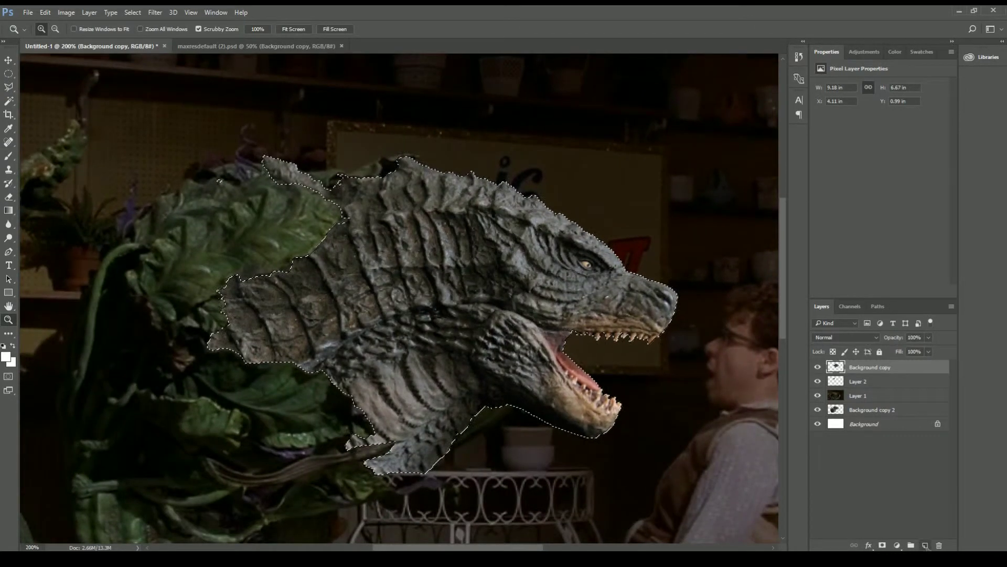
pyautogui.hotkey('ctrl', 'shift', 'alt', 'n')
pyautogui.press('b')
pyautogui.press('F6')
pyautogui.press('d')
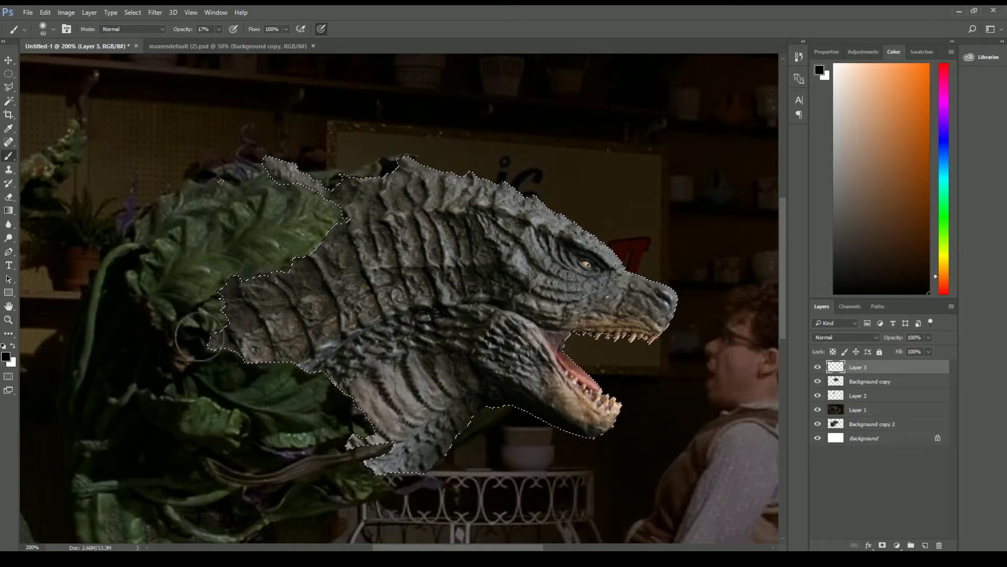
# Paint dark shading along the neck edge and under the jaw, then deselect.
pyautogui.moveTo(199, 336)
pyautogui.mouseDown()
pyautogui.moveTo(226, 270)
pyautogui.moveTo(263, 273)
pyautogui.mouseUp()
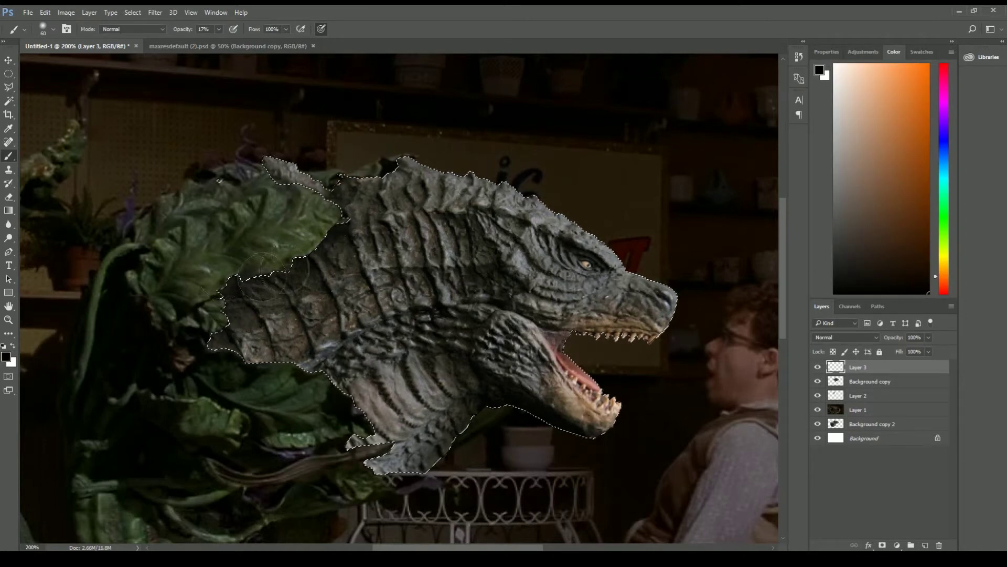
pyautogui.moveTo(215, 343); pyautogui.dragTo(414, 467)
pyautogui.press('[')
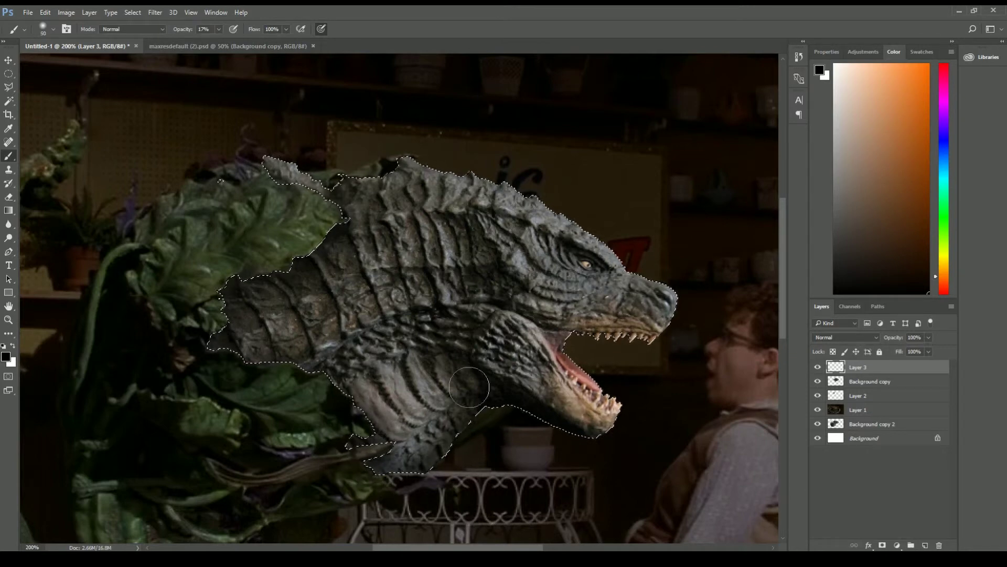
pyautogui.moveTo(469, 387); pyautogui.dragTo(598, 420)
pyautogui.press('[')
pyautogui.press('[')
pyautogui.press('[')
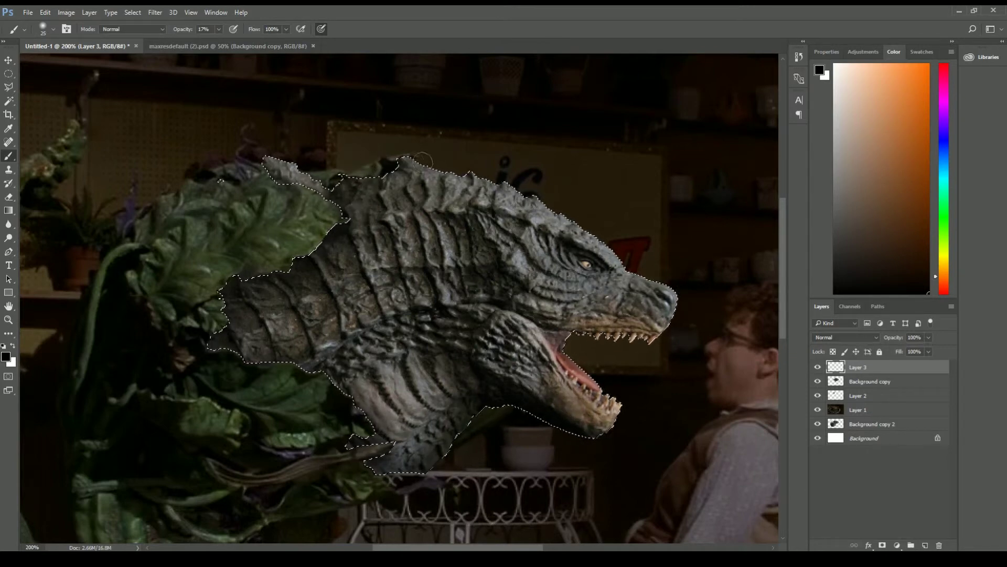
pyautogui.hotkey('ctrl', 'd')
pyautogui.press('m')
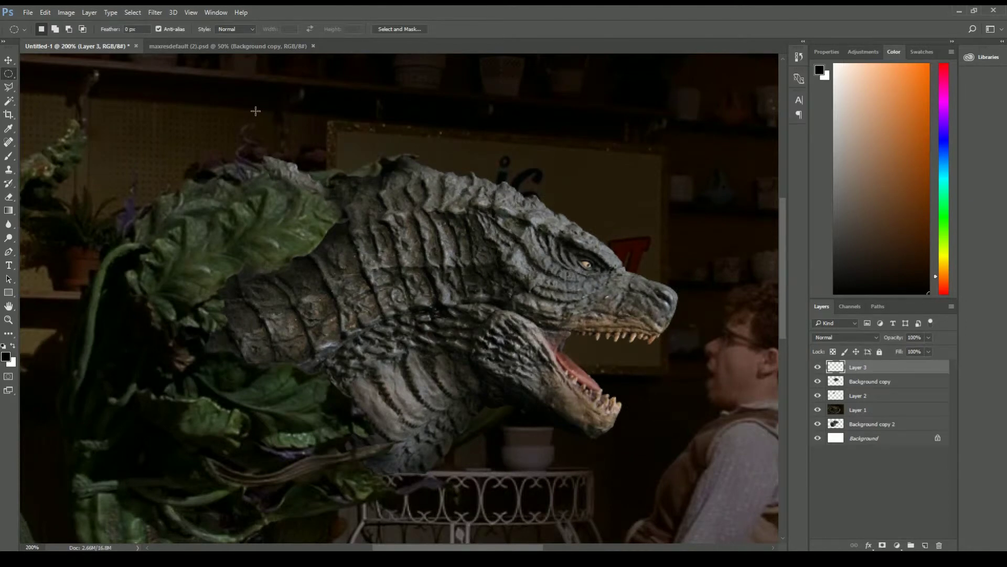
# Blur parts of Godzilla's head on the Background copy layer.
pyautogui.moveTo(522, 187); pyautogui.dragTo(491, 172)
pyautogui.click(870, 381)
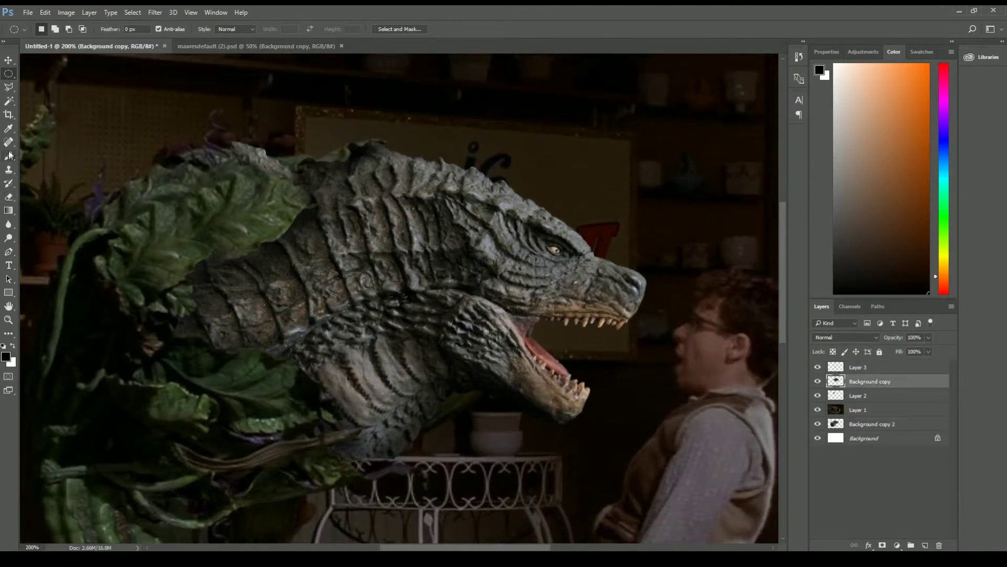
pyautogui.click(9, 224)
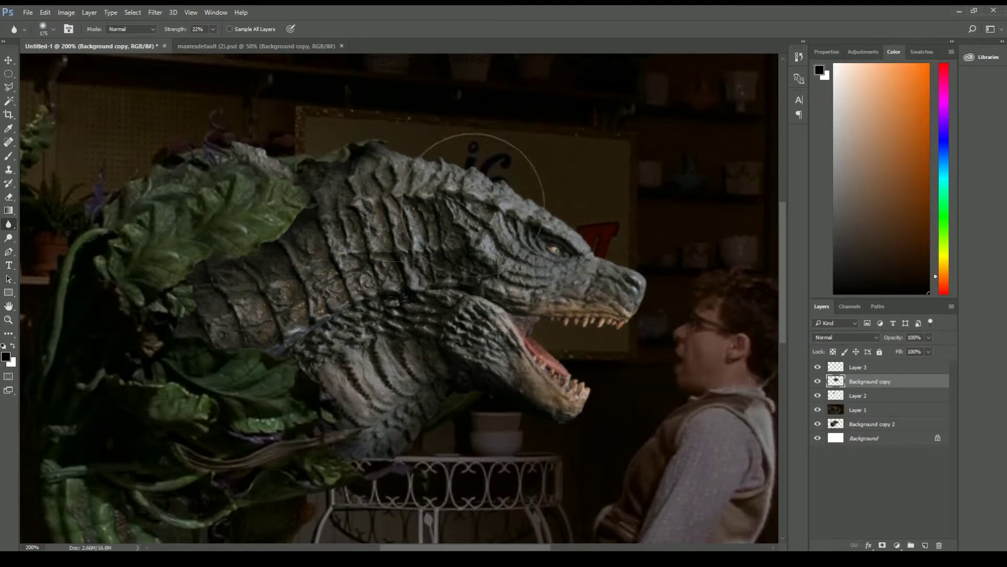
pyautogui.scroll(-2, 525, 102)
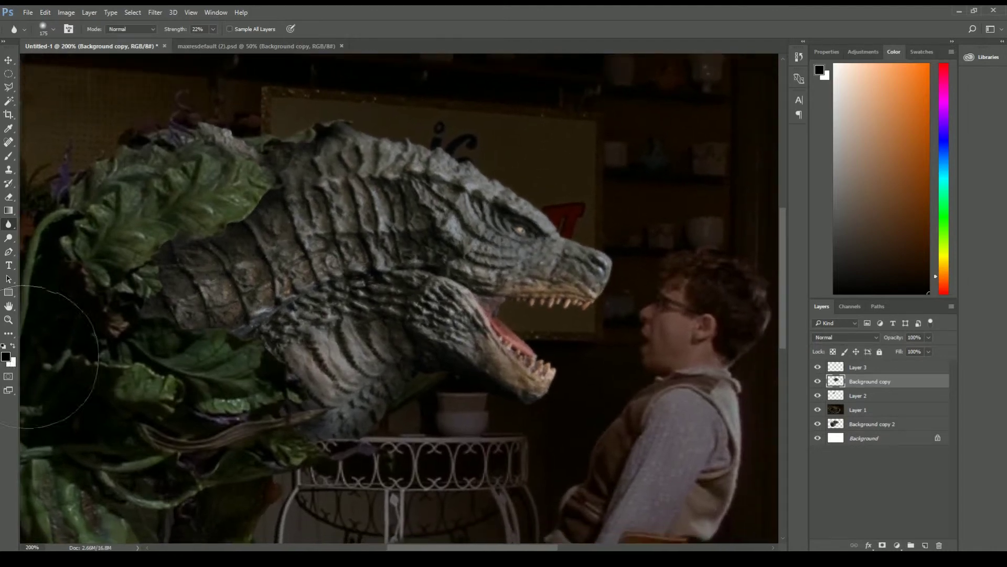
pyautogui.click(9, 320)
pyautogui.keyDown('alt'); pyautogui.click(301, 267); pyautogui.keyUp('alt')
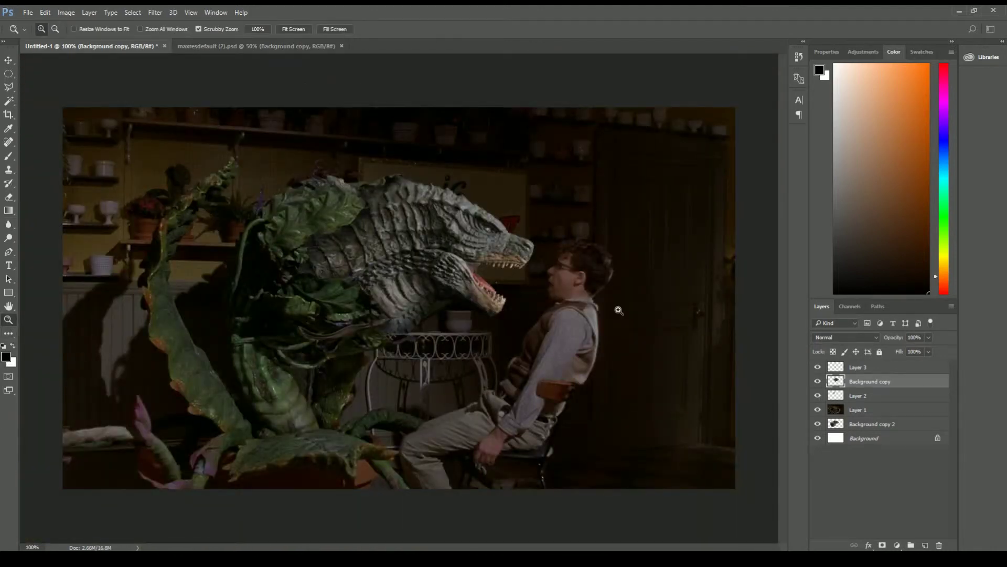
pyautogui.click(459, 210)
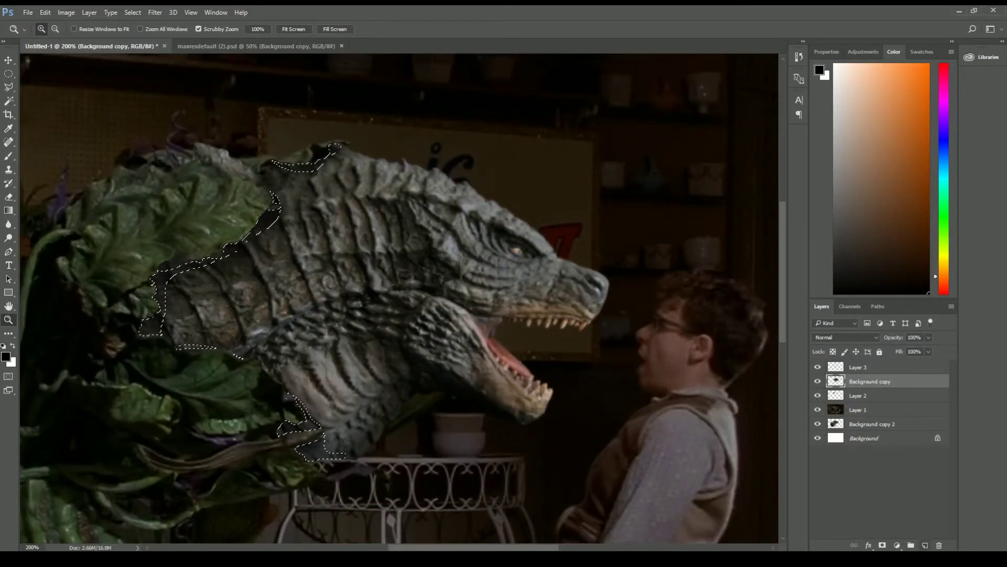
# Add Layer 4 for shading and enlarge the brush.
pyautogui.hotkey('ctrl', 'shift', 'alt', 'n')
pyautogui.hotkey('alt', ']')
pyautogui.press('b')
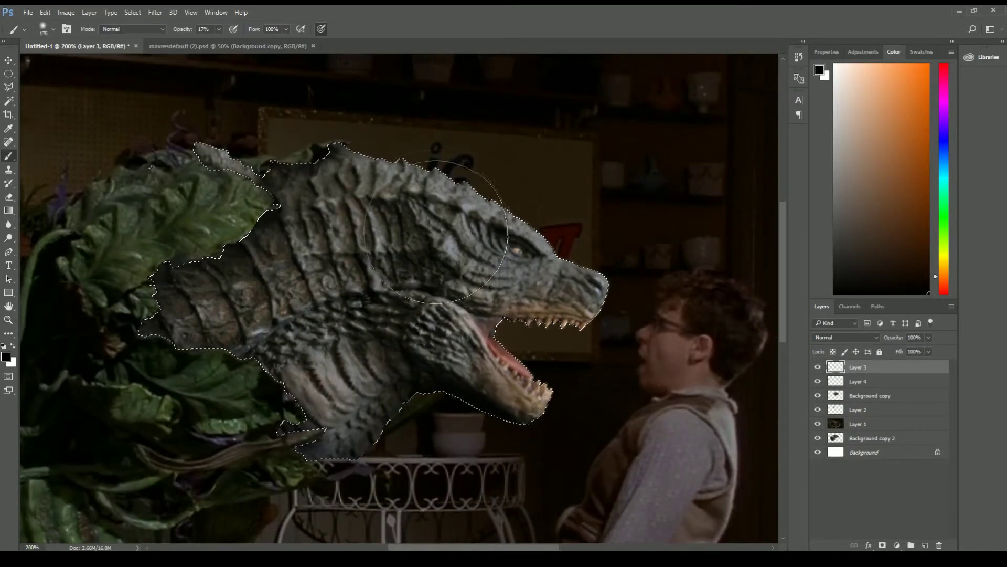
pyautogui.press(']')
pyautogui.press(']')
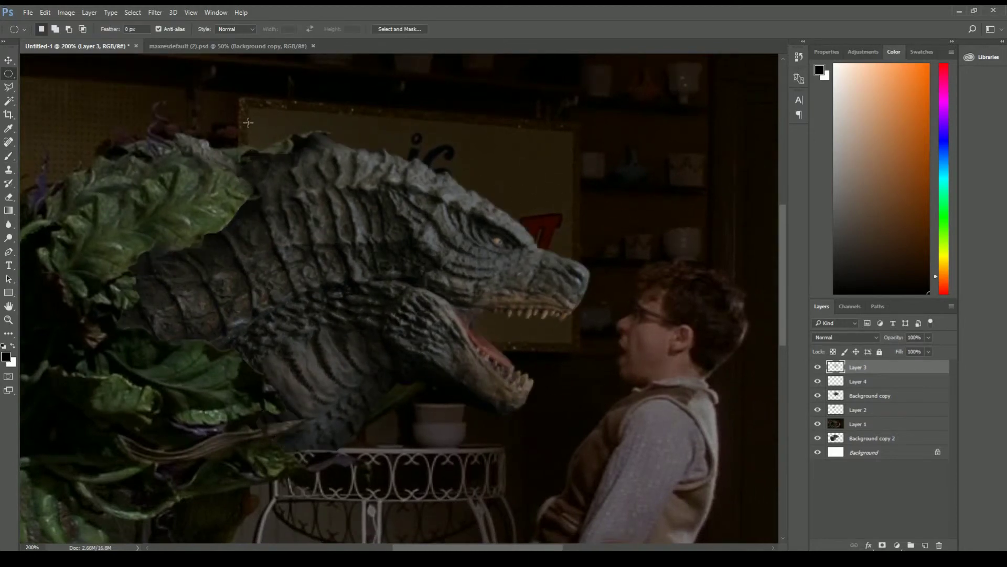
# Add a Color Balance adjustment layer and shift the shadows toward cyan, magenta and blue.
pyautogui.click(9, 319)
pyautogui.keyDown('alt'); pyautogui.click(515, 249); pyautogui.keyUp('alt')
pyautogui.click(898, 545)
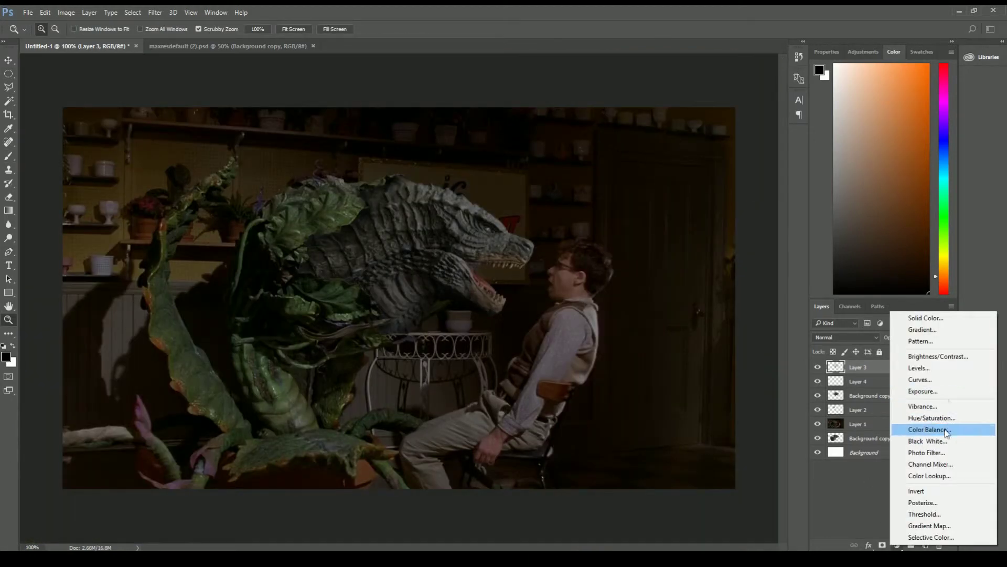
pyautogui.click(912, 420)
pyautogui.moveTo(866, 145); pyautogui.dragTo(867, 145)
pyautogui.moveTo(866, 110)
pyautogui.mouseDown()
pyautogui.moveTo(865, 128)
pyautogui.moveTo(863, 110)
pyautogui.mouseUp()
# Tint midtones toward cyan/yellow and highlights to +4 red, -1 magenta, -17 yellow.
pyautogui.press('Down')
pyautogui.moveTo(866, 145); pyautogui.dragTo(861, 145)
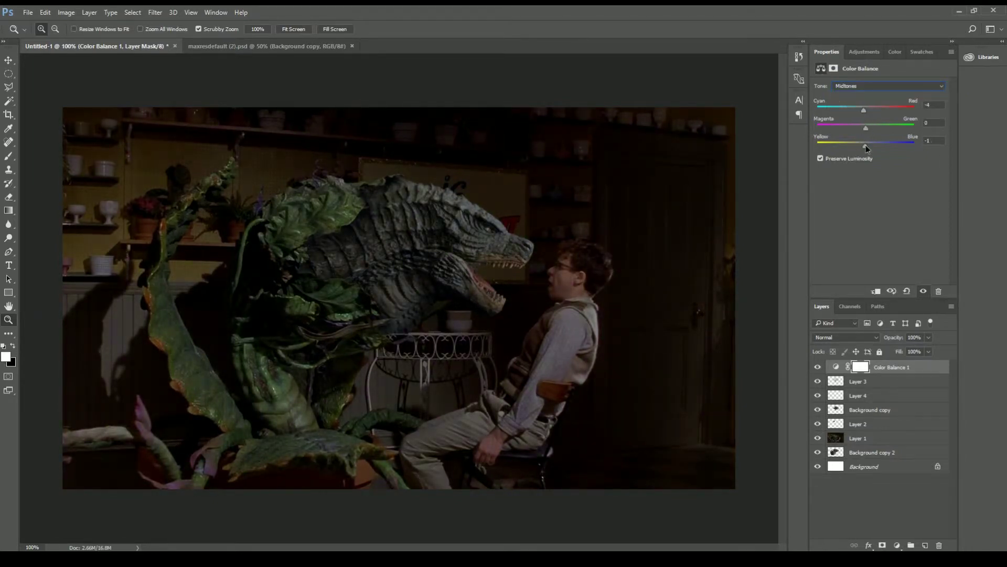
pyautogui.moveTo(874, 107); pyautogui.dragTo(865, 128)
pyautogui.click(406, 254)
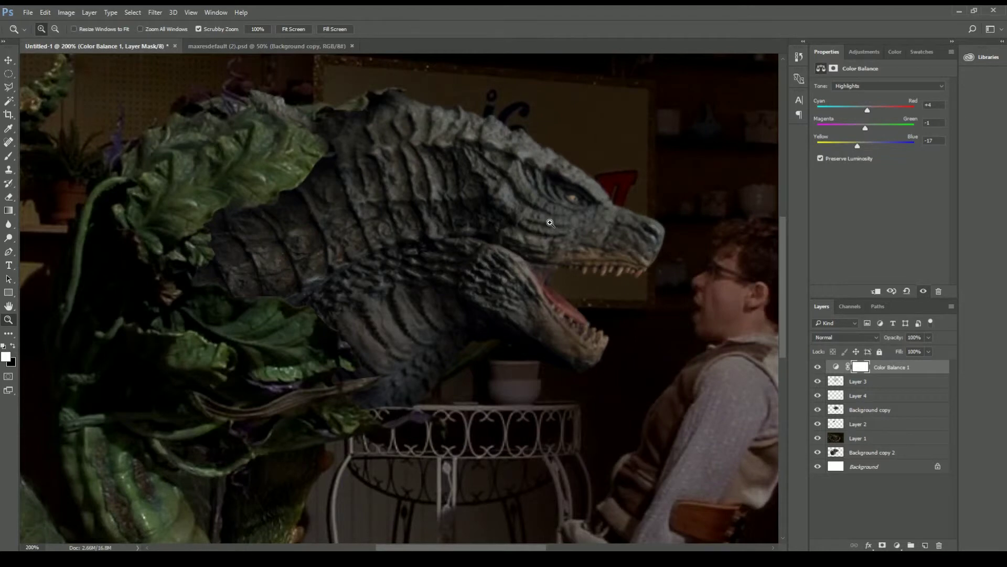
pyautogui.click(874, 439)
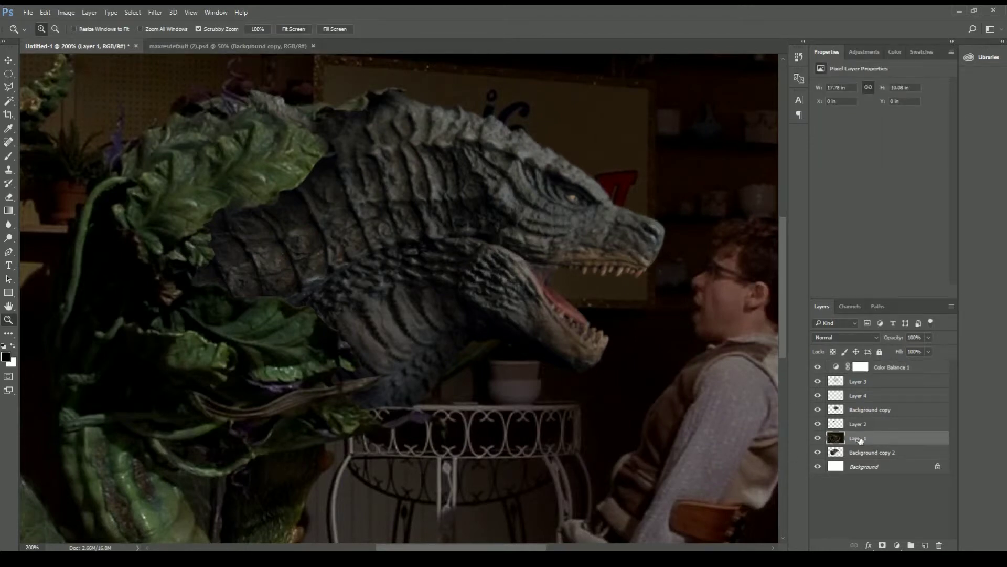
# Copy a polygonal piece near the neck base from Background copy 2 to Layer 5 and move it up under Background copy.
pyautogui.click(870, 409)
pyautogui.click(871, 452)
pyautogui.press('l')
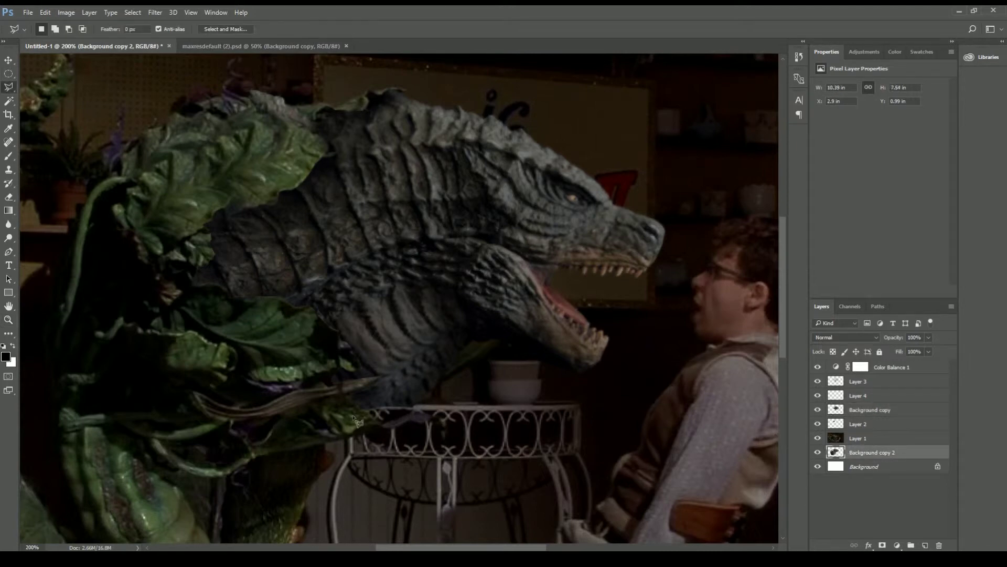
pyautogui.click(344, 405)
pyautogui.click(377, 391)
pyautogui.click(344, 405)
pyautogui.rightClick(396, 411)
pyautogui.click(450, 259)
pyautogui.moveTo(866, 452)
pyautogui.mouseDown()
pyautogui.moveTo(870, 416)
pyautogui.moveTo(866, 426)
pyautogui.mouseUp()
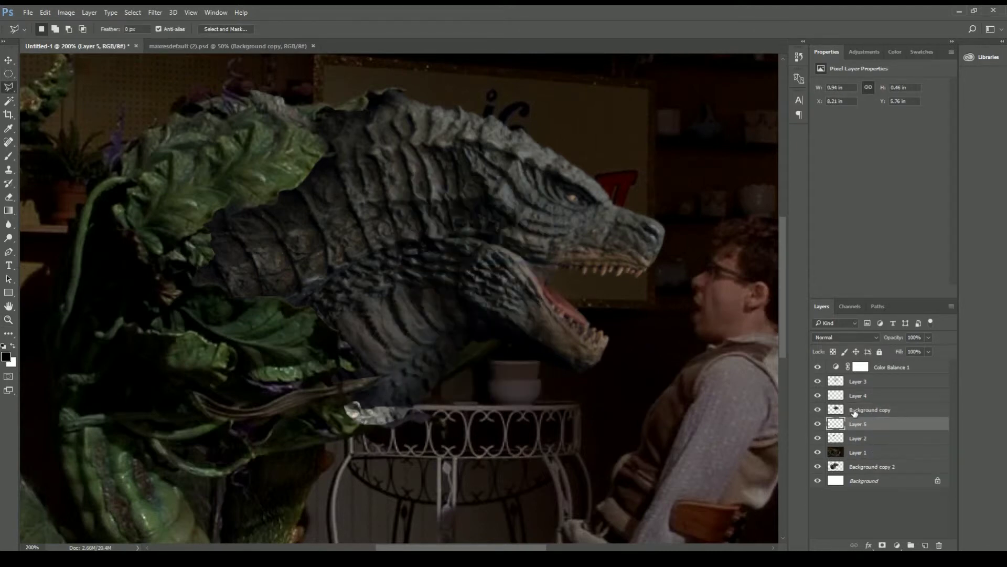
# Paint the selected piece darker with the brush on a new Layer 6, then deselect.
pyautogui.keyDown('ctrl'); pyautogui.click(835, 381); pyautogui.keyUp('ctrl')
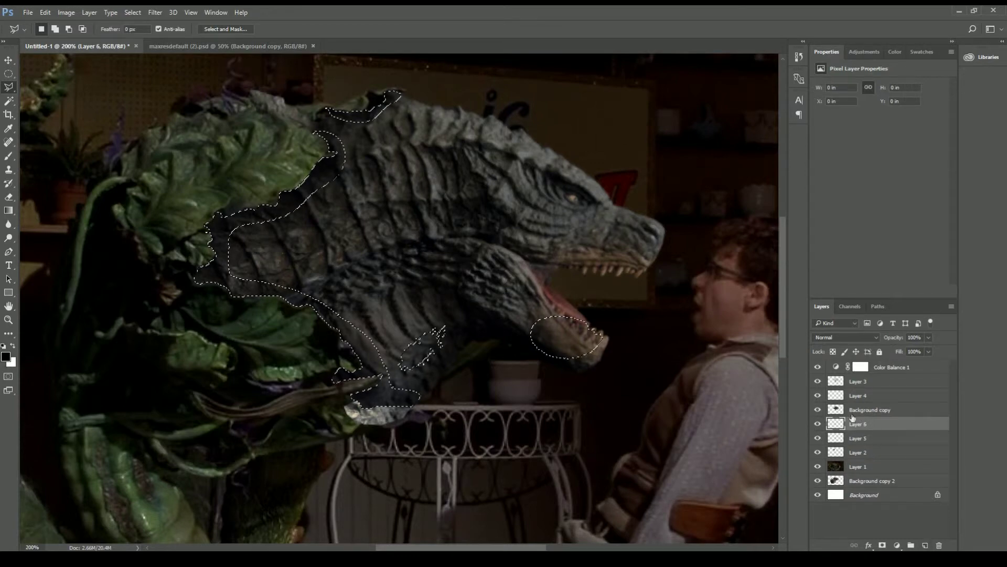
pyautogui.hotkey('ctrl', 'j')
pyautogui.click(866, 381)
pyautogui.click(865, 424)
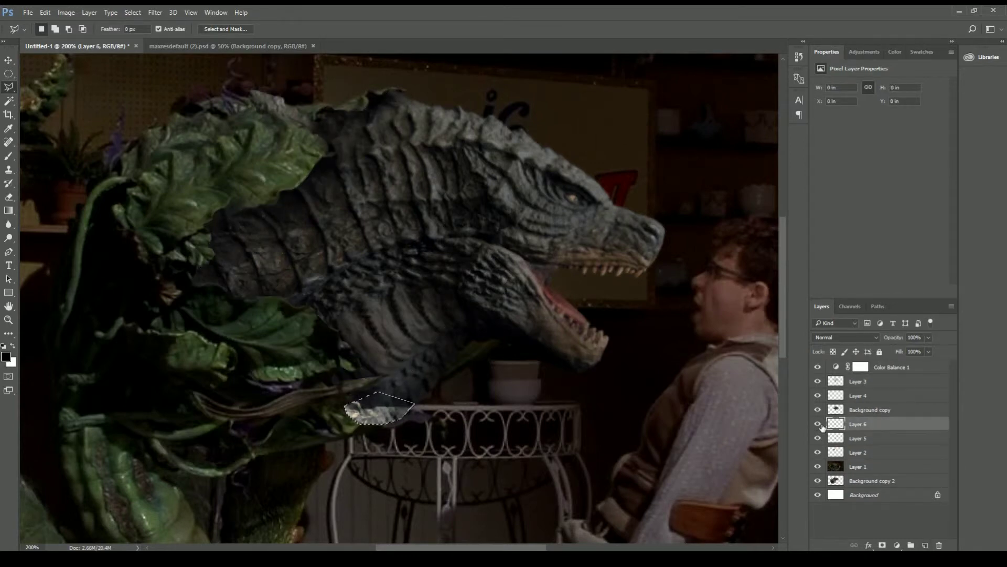
pyautogui.press('b')
pyautogui.click(894, 51)
pyautogui.moveTo(470, 442)
pyautogui.mouseDown()
pyautogui.moveTo(367, 410)
pyautogui.moveTo(462, 473)
pyautogui.mouseUp()
pyautogui.press('[')
pyautogui.press('[')
pyautogui.press('[')
pyautogui.hotkey('ctrl', 'd')
# Ready a smaller brush, select Background copy, and zoom out to view the whole image.
pyautogui.press('m')
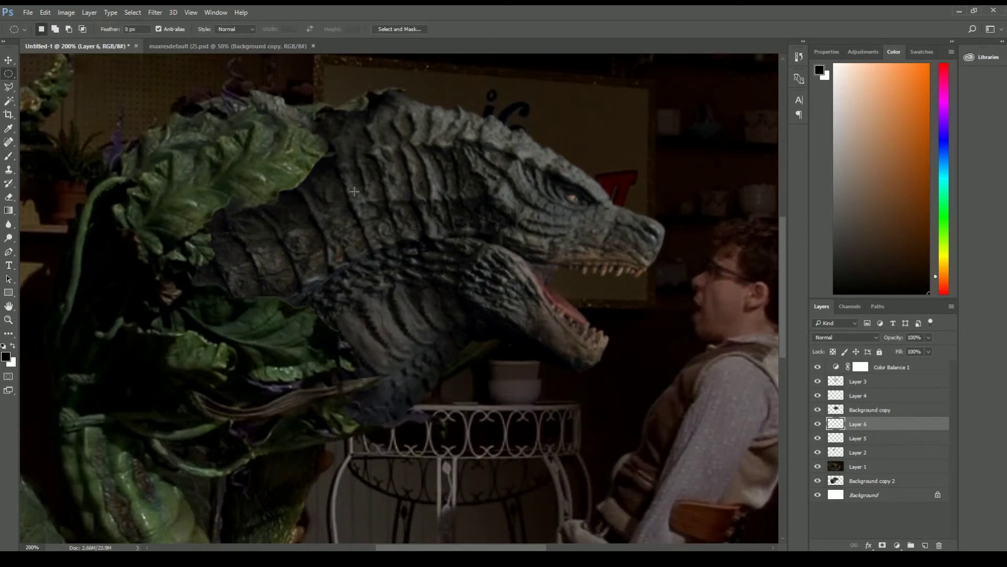
pyautogui.press('b')
pyautogui.press('[')
pyautogui.press('[')
pyautogui.press('[')
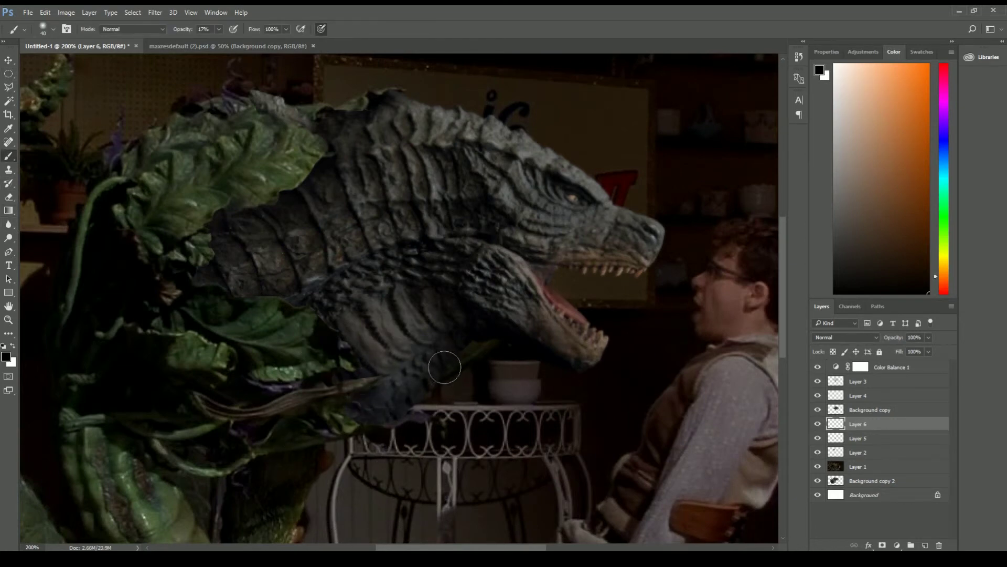
pyautogui.click(869, 411)
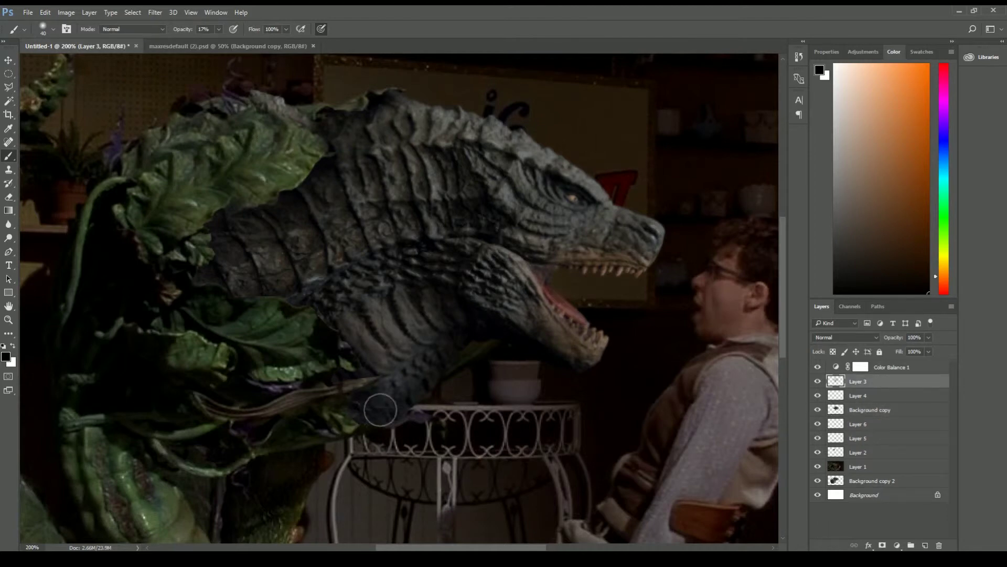
pyautogui.moveTo(596, 338); pyautogui.dragTo(582, 340)
pyautogui.doubleClick(9, 320)
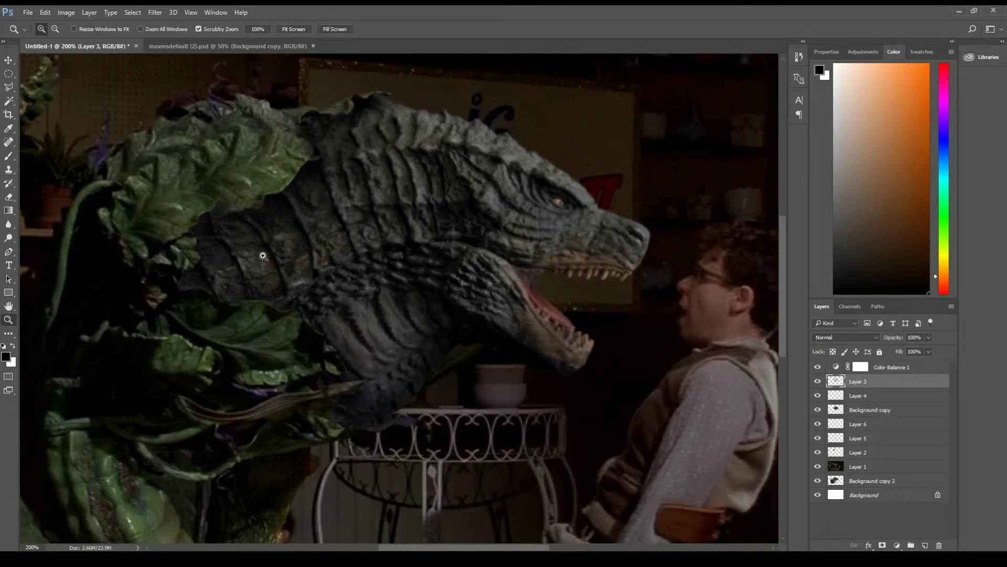